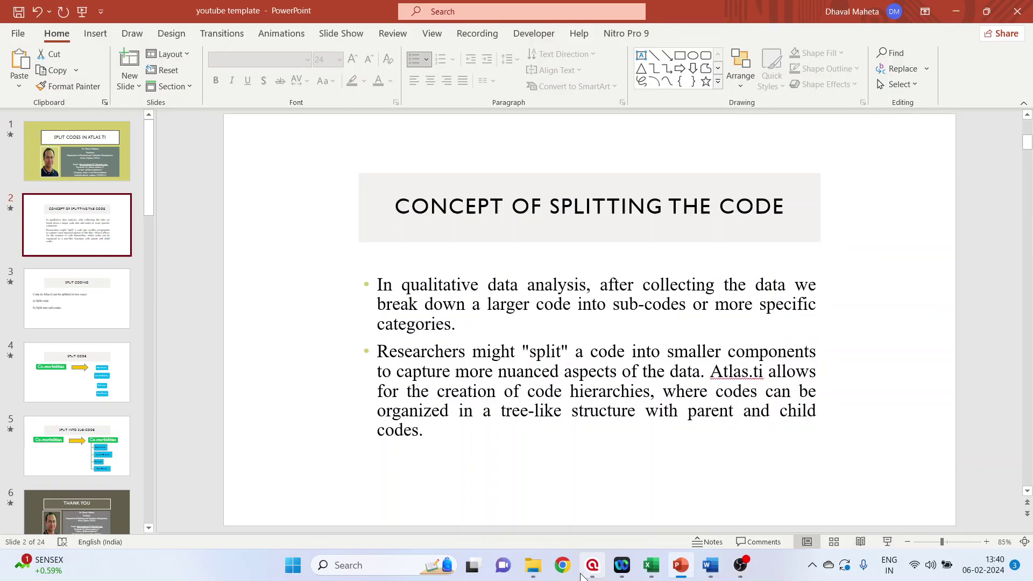
- Open document D 1: Patient ID - 1 from the Health Issues project's Documents list
{"action": "left_click", "coordinate": [592, 568]}
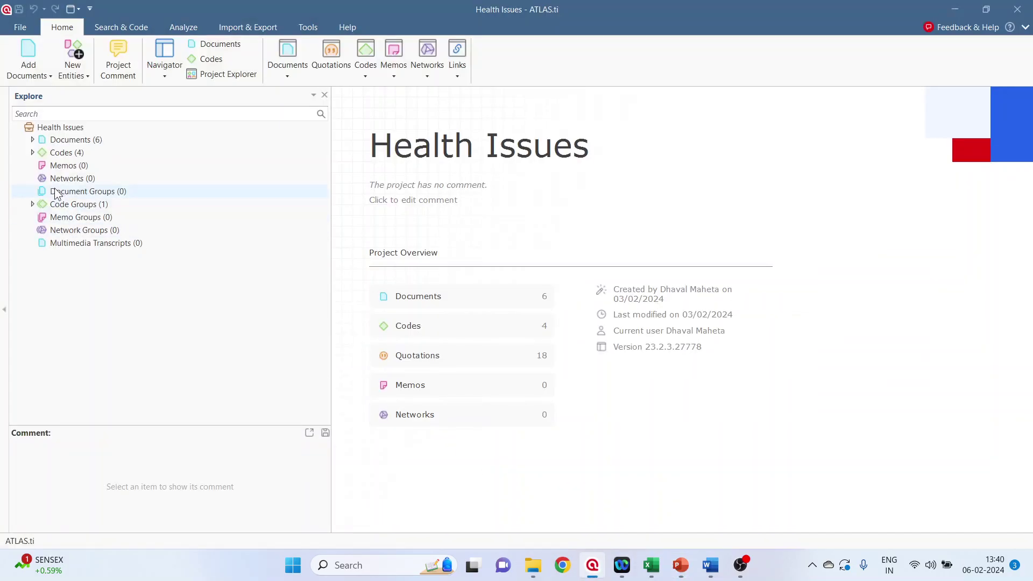
{"action": "left_click", "coordinate": [32, 140]}
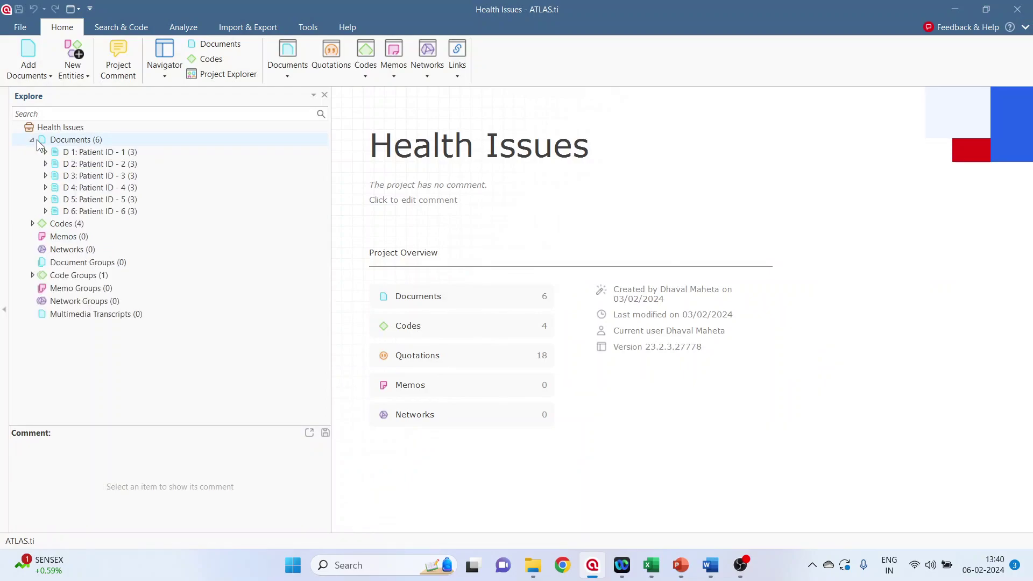
{"action": "double_click", "coordinate": [113, 154]}
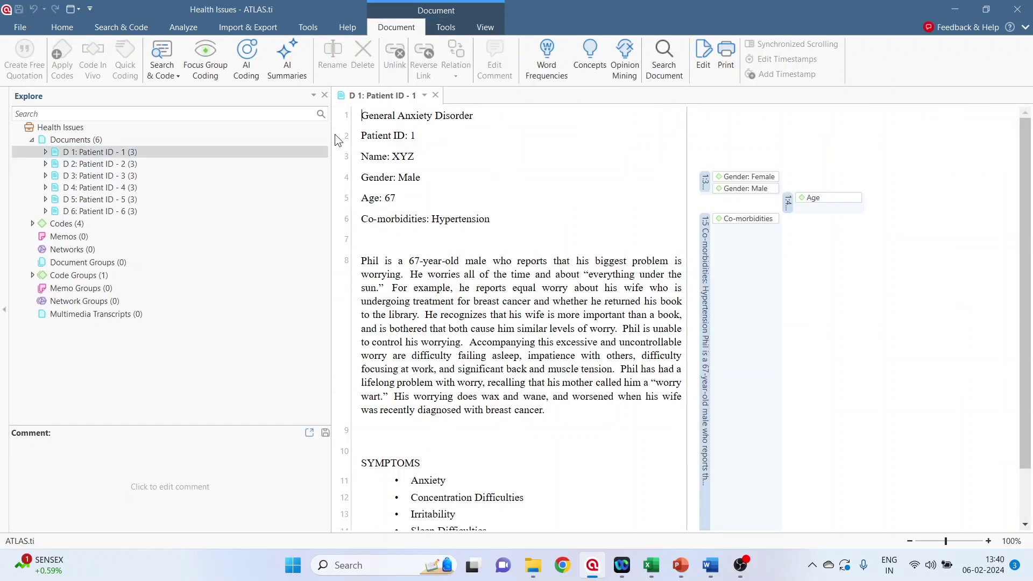
- Widen the document pane and highlight the patient name, Hypertension entry and case description
{"action": "left_click_drag", "start_coordinate": [330, 134], "coordinate": [251, 134]}
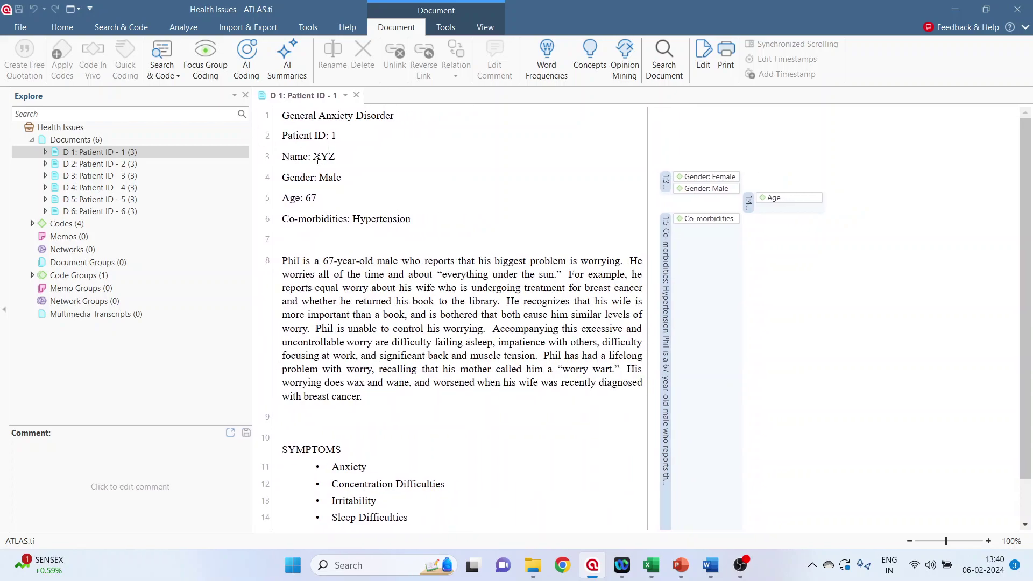
{"action": "left_click_drag", "start_coordinate": [315, 158], "coordinate": [357, 179]}
{"action": "left_click", "coordinate": [341, 191]}
{"action": "left_click_drag", "start_coordinate": [353, 220], "coordinate": [419, 221]}
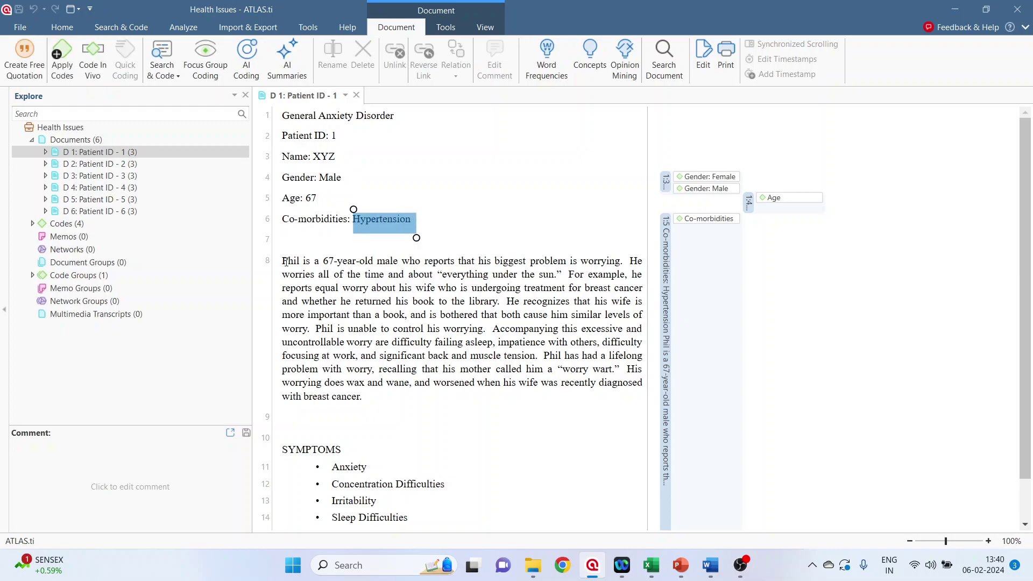
{"action": "left_click_drag", "start_coordinate": [281, 262], "coordinate": [383, 383]}
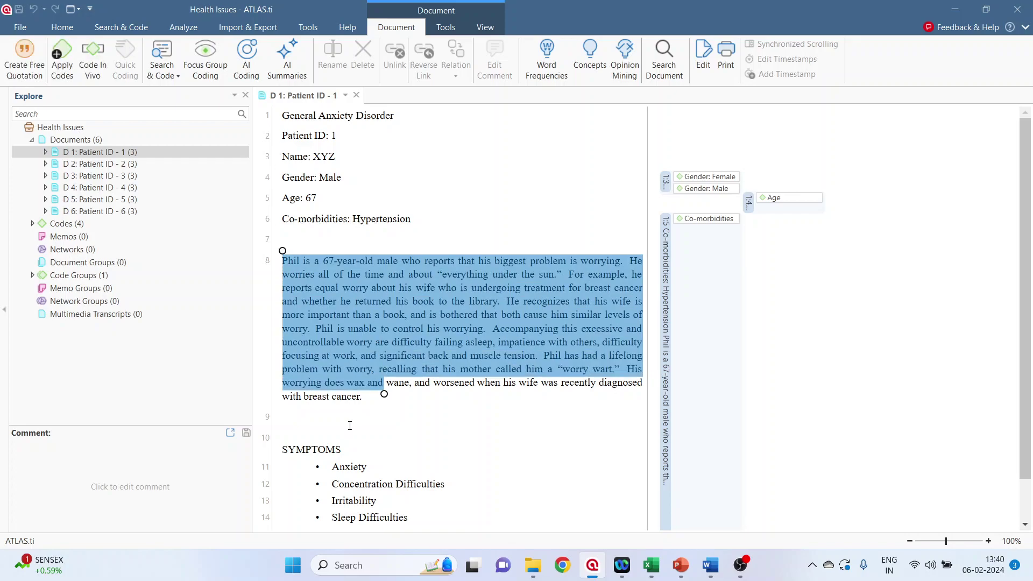
- Open documents D 2 through D 6, highlighting D 2's Juvenille Diabetes co-morbidity
{"action": "left_click", "coordinate": [118, 167]}
{"action": "double_click", "coordinate": [117, 165]}
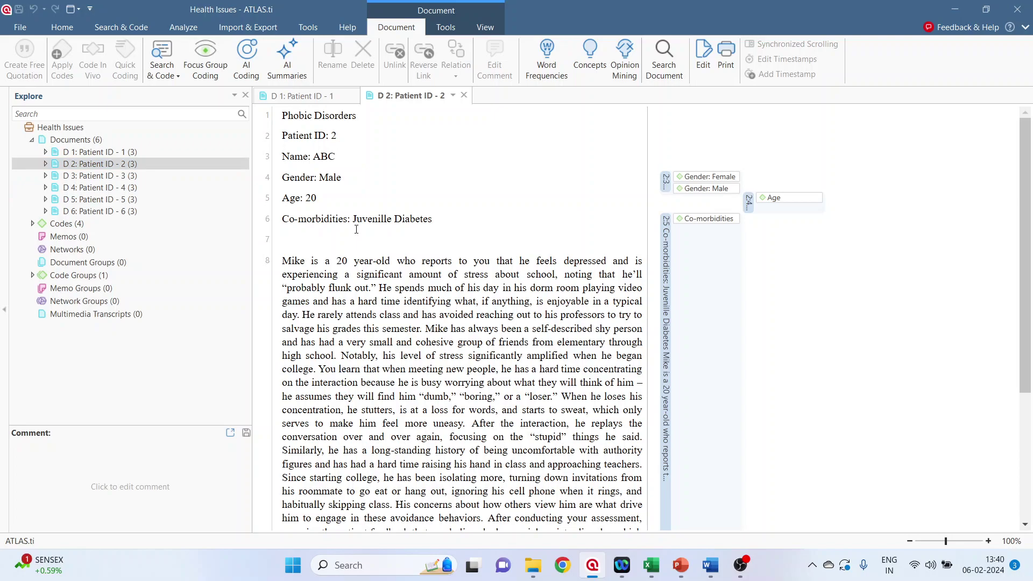
{"action": "left_click_drag", "start_coordinate": [354, 221], "coordinate": [438, 226]}
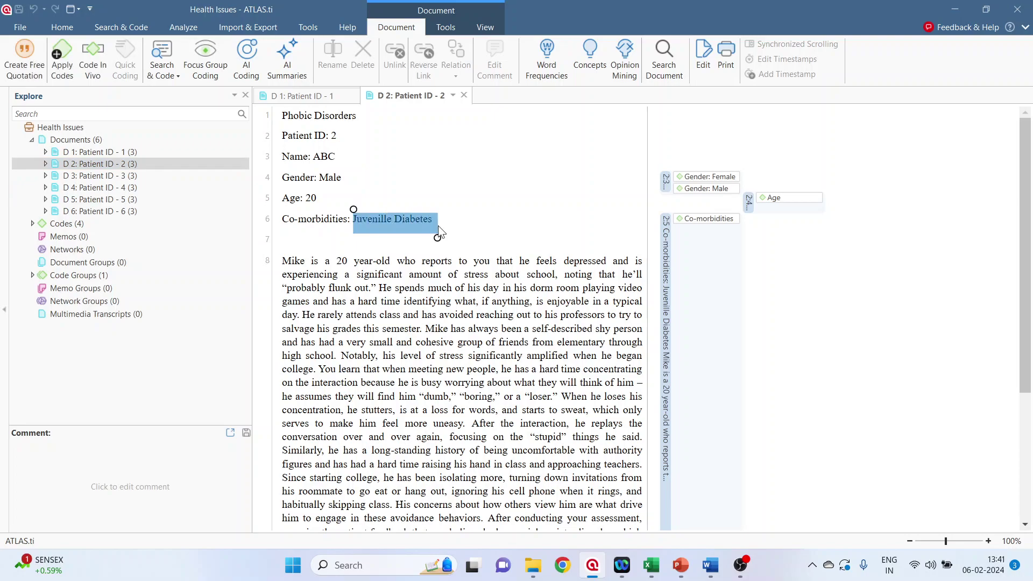
{"action": "double_click", "coordinate": [131, 177]}
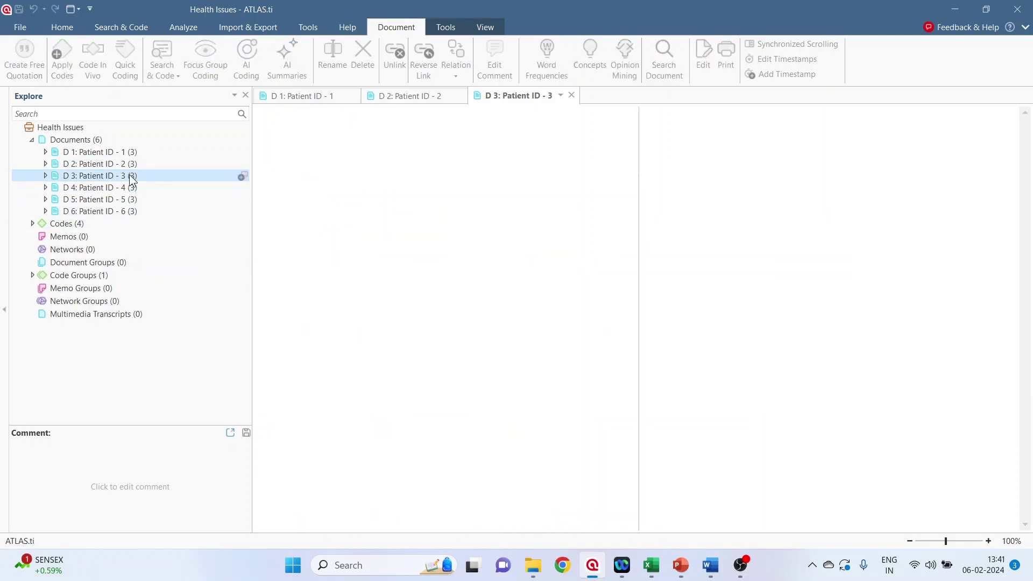
{"action": "double_click", "coordinate": [131, 189]}
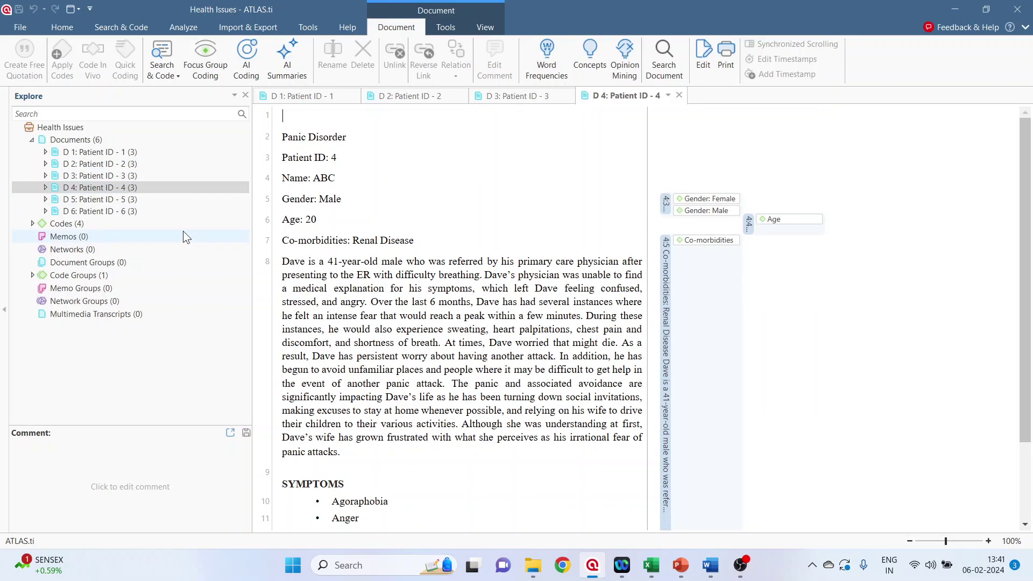
{"action": "left_click", "coordinate": [131, 203]}
{"action": "double_click", "coordinate": [131, 203]}
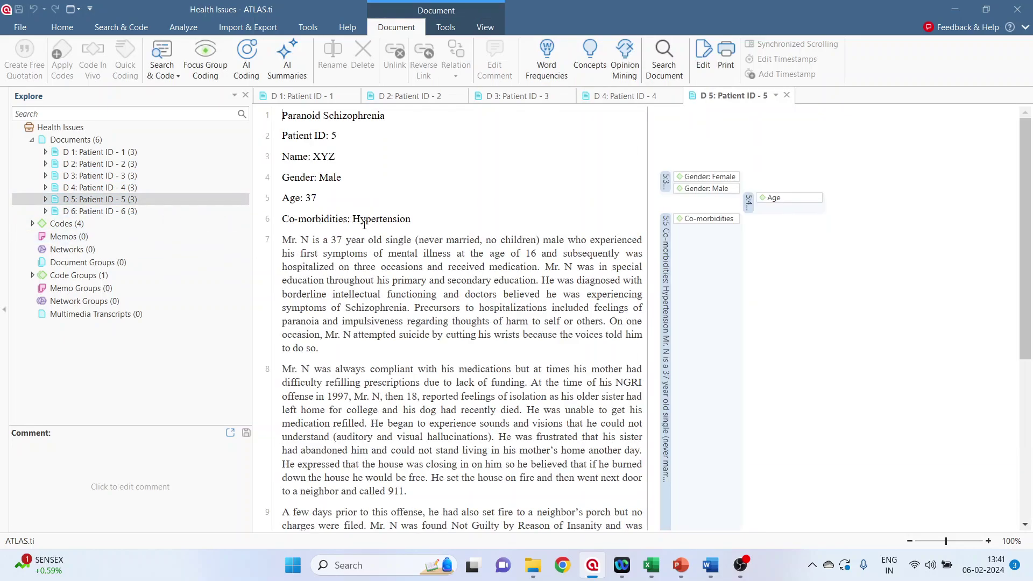
{"action": "left_click", "coordinate": [108, 212]}
{"action": "double_click", "coordinate": [108, 213]}
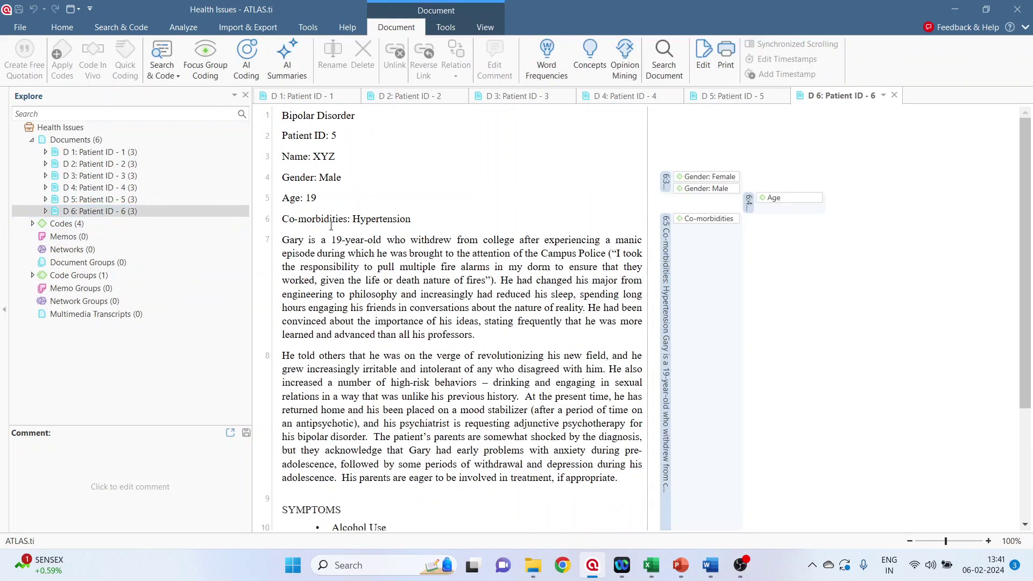
- Close the D 6, D 5, D 4 and D 3 document tabs
{"action": "left_click", "coordinate": [893, 95]}
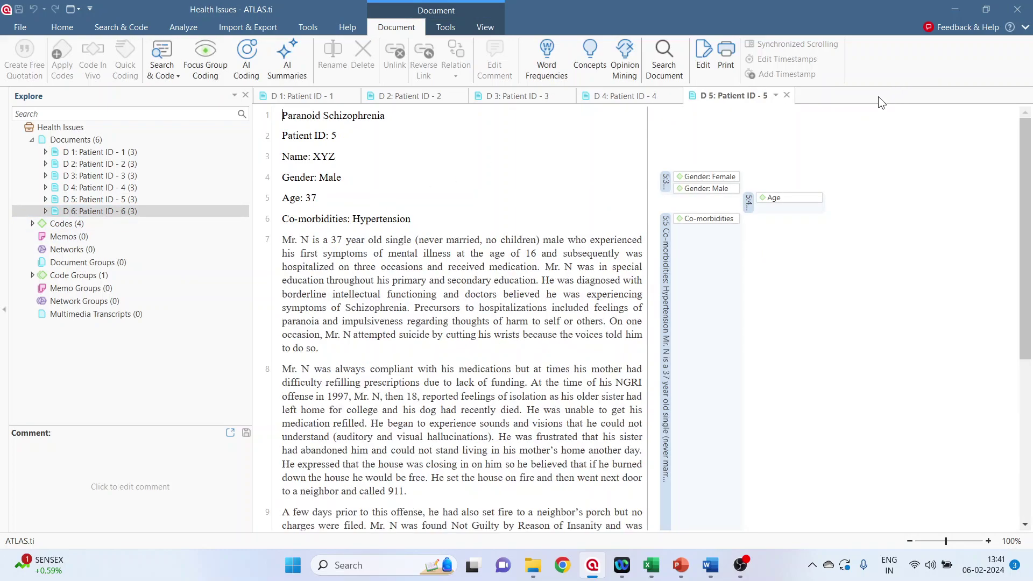
{"action": "left_click", "coordinate": [786, 95]}
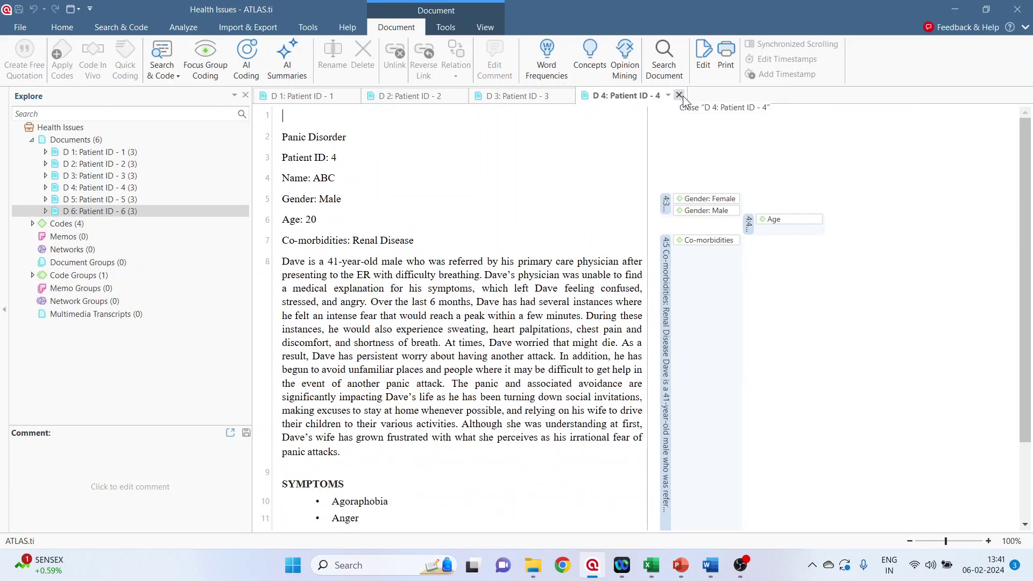
{"action": "left_click", "coordinate": [680, 94]}
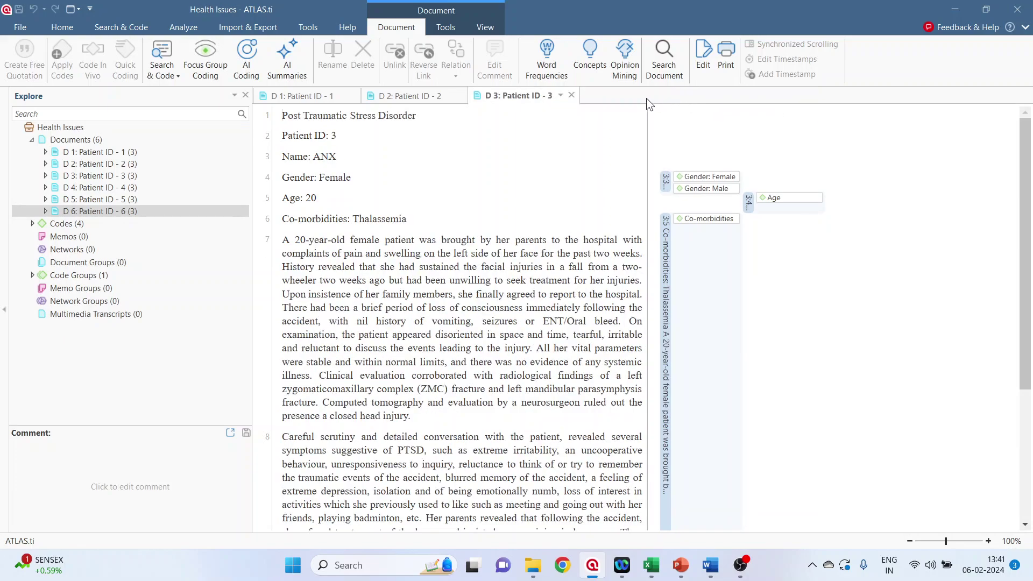
{"action": "left_click", "coordinate": [572, 95]}
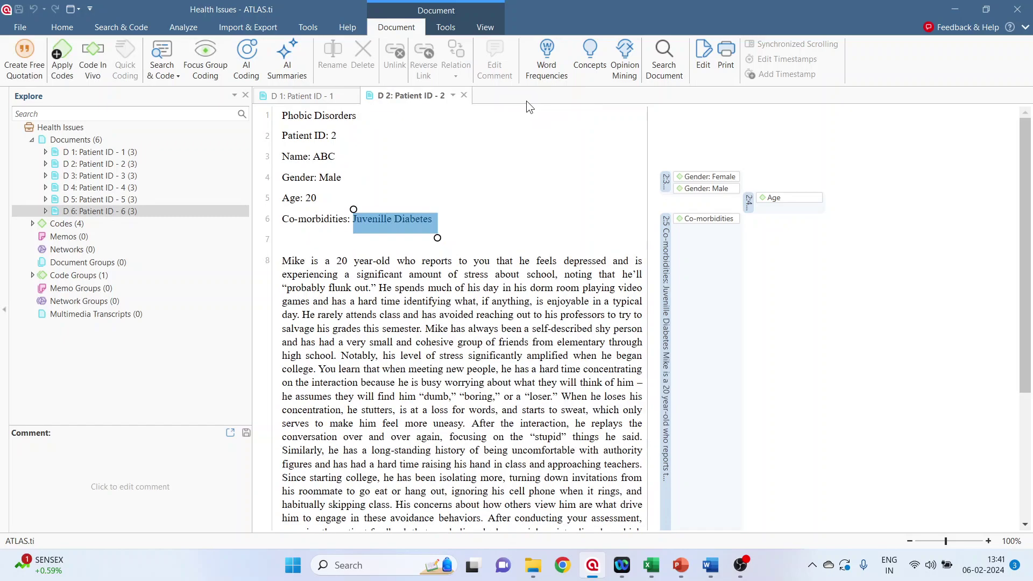
- Close the D 2 and D 1 tabs and expand the project's Codes list
{"action": "left_click", "coordinate": [463, 95]}
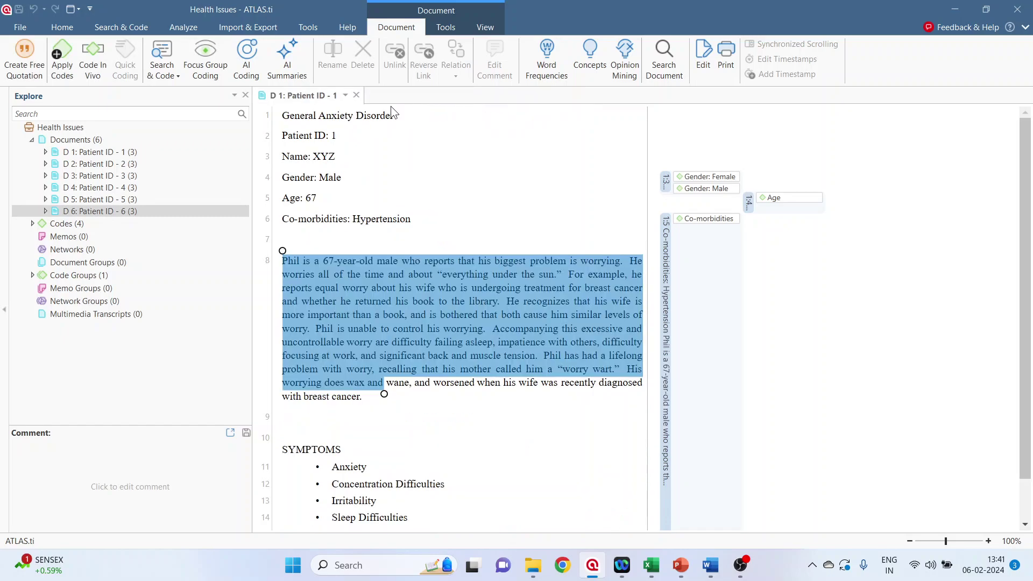
{"action": "left_click", "coordinate": [355, 95]}
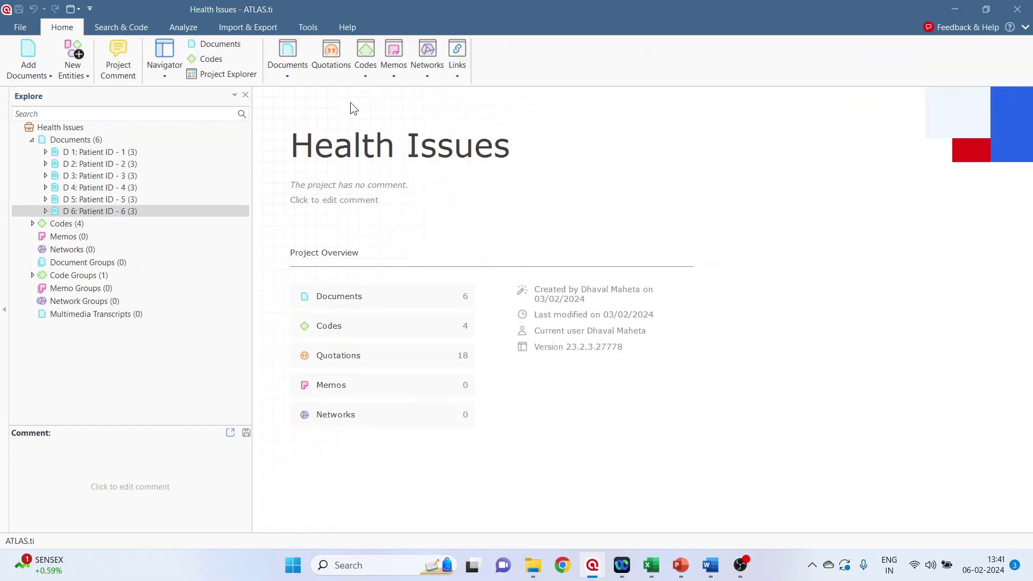
{"action": "left_click", "coordinate": [32, 223]}
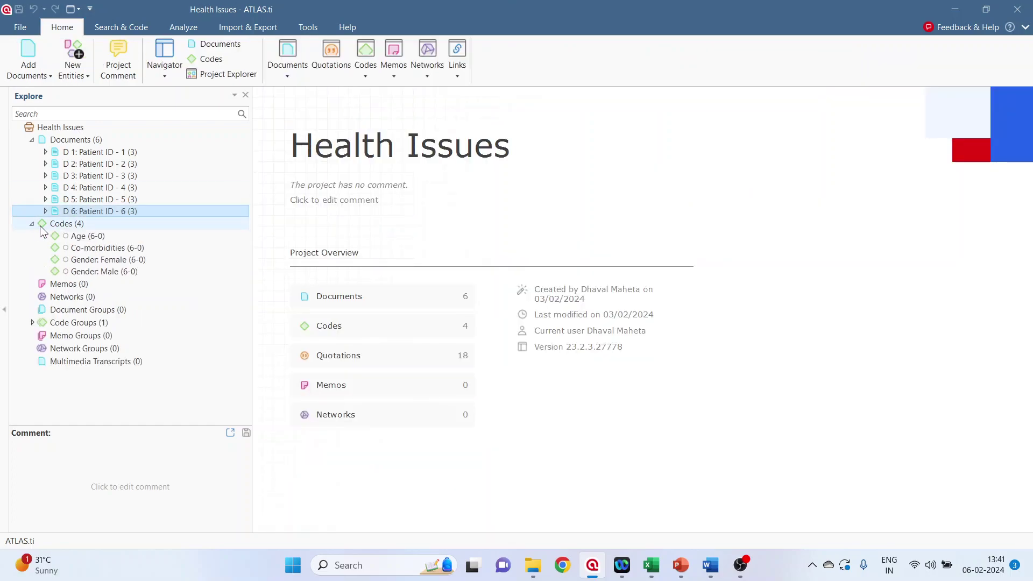
- View the Co-morbidities code's Split options, then return to PowerPoint
{"action": "left_click", "coordinate": [123, 248]}
{"action": "right_click", "coordinate": [123, 251]}
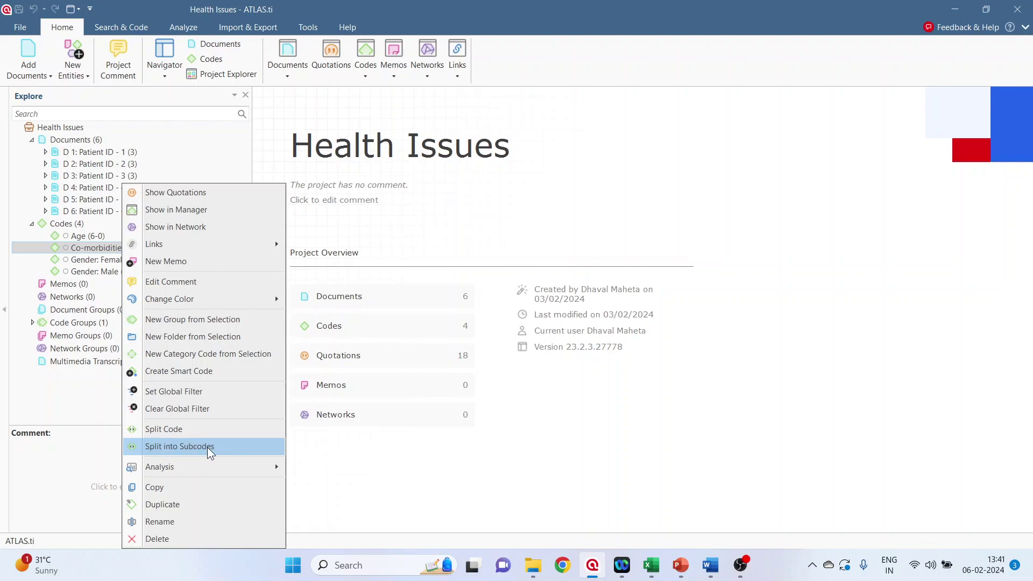
{"action": "left_click", "coordinate": [681, 566]}
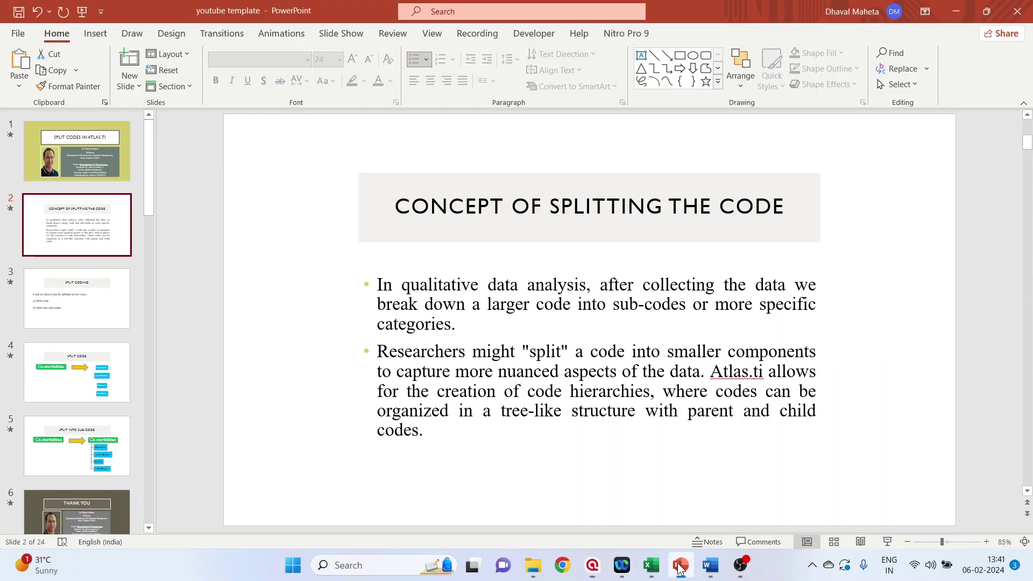
- Display slide 5, 'Split into Sub-Code', in PowerPoint
{"action": "left_click", "coordinate": [92, 318]}
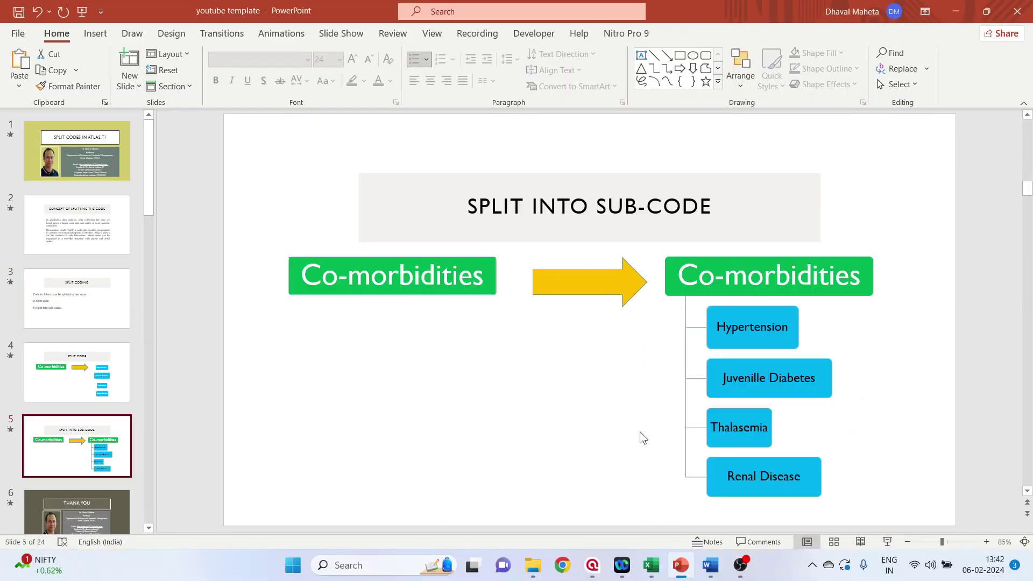
- Start splitting the Co-morbidities code into subcodes in ATLAS.ti
{"action": "left_click", "coordinate": [592, 564]}
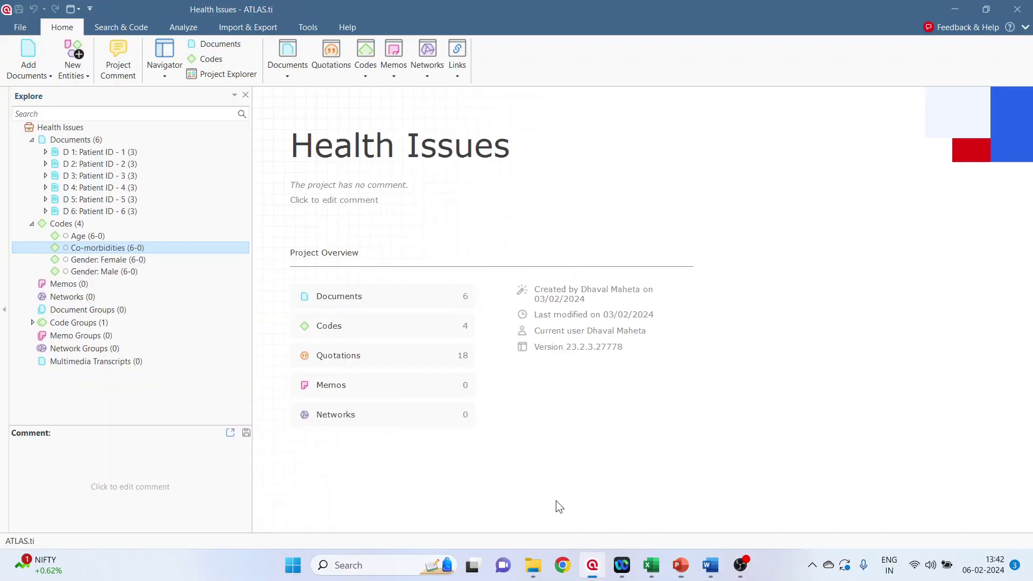
{"action": "right_click", "coordinate": [122, 251]}
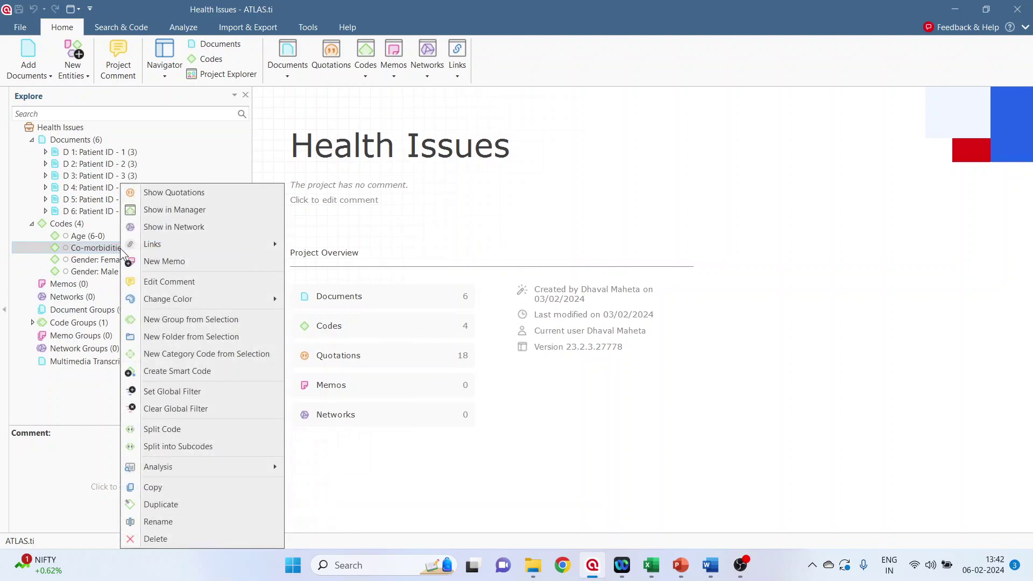
{"action": "left_click", "coordinate": [199, 430]}
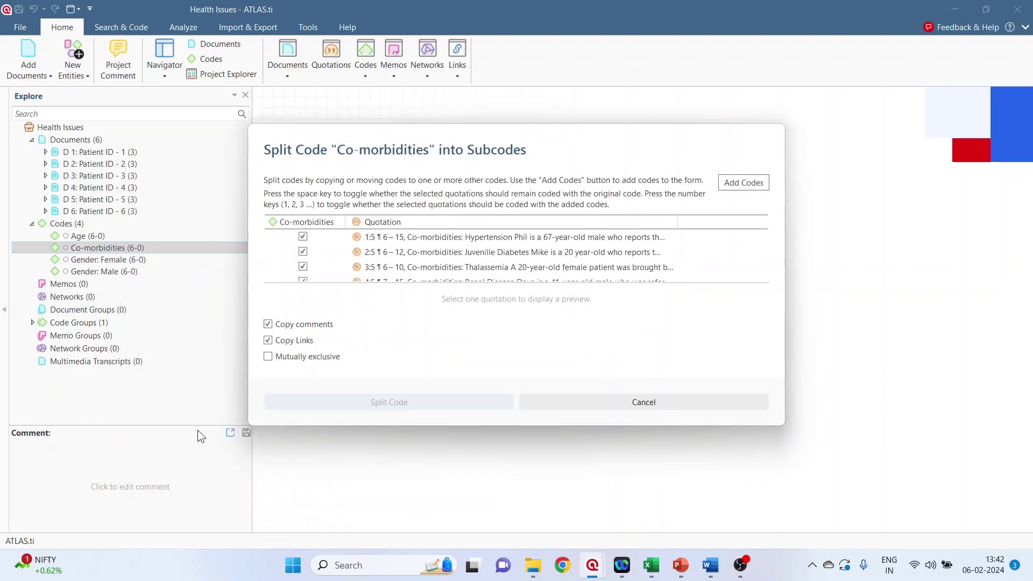
- Create new codes Hypertension, Juvenille Diabetes, Thalasemmia and Renal Disease
{"action": "left_click", "coordinate": [733, 188]}
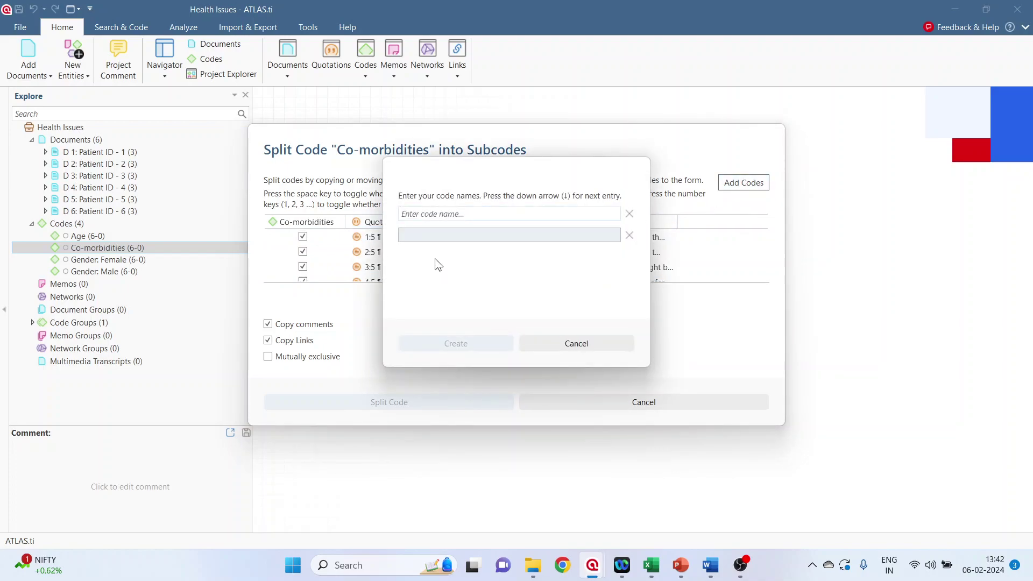
{"action": "type", "text": "H"}
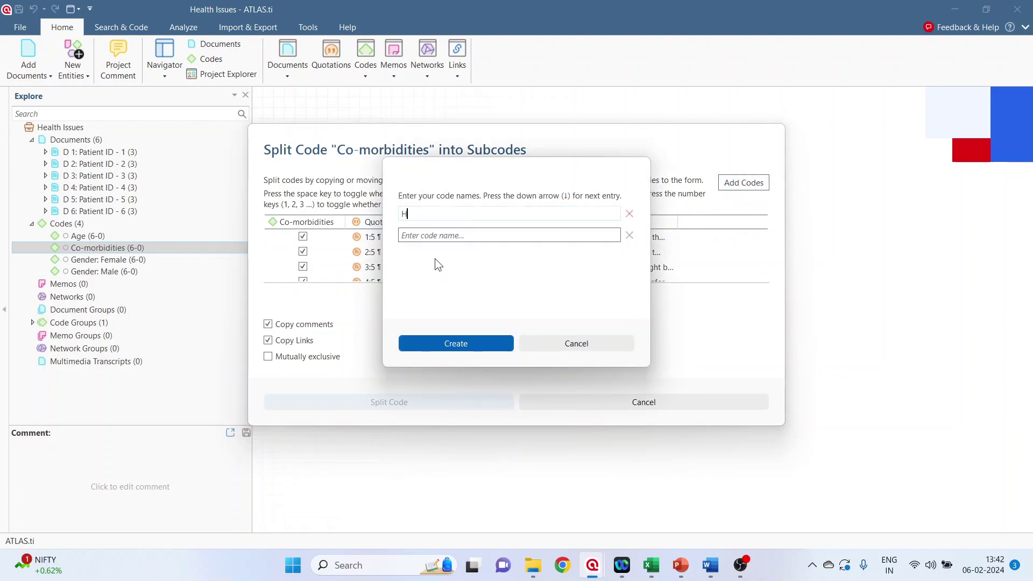
{"action": "type", "text": "ypertension"}
{"action": "left_click", "coordinate": [424, 235]}
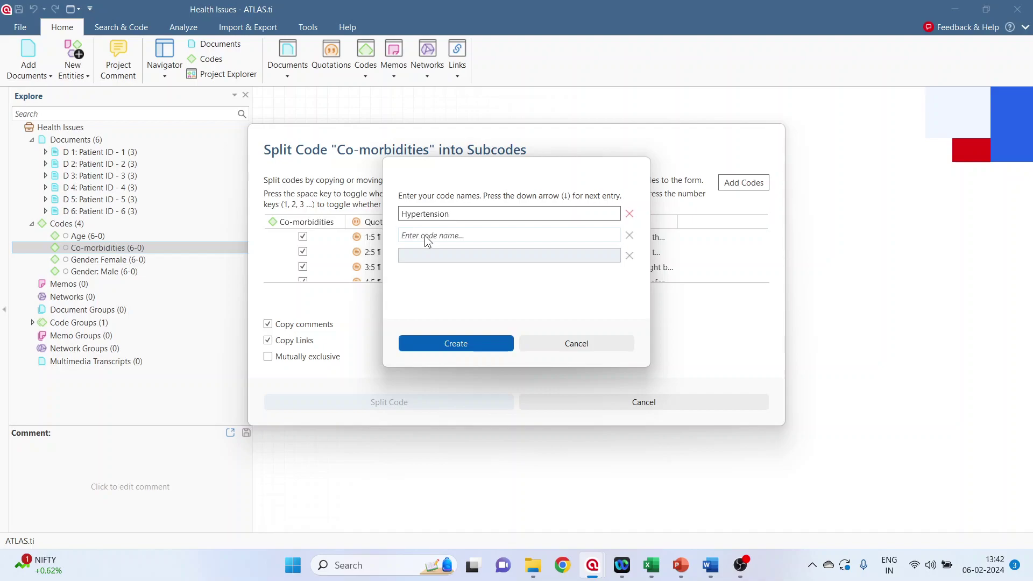
{"action": "type", "text": "Juvenille"}
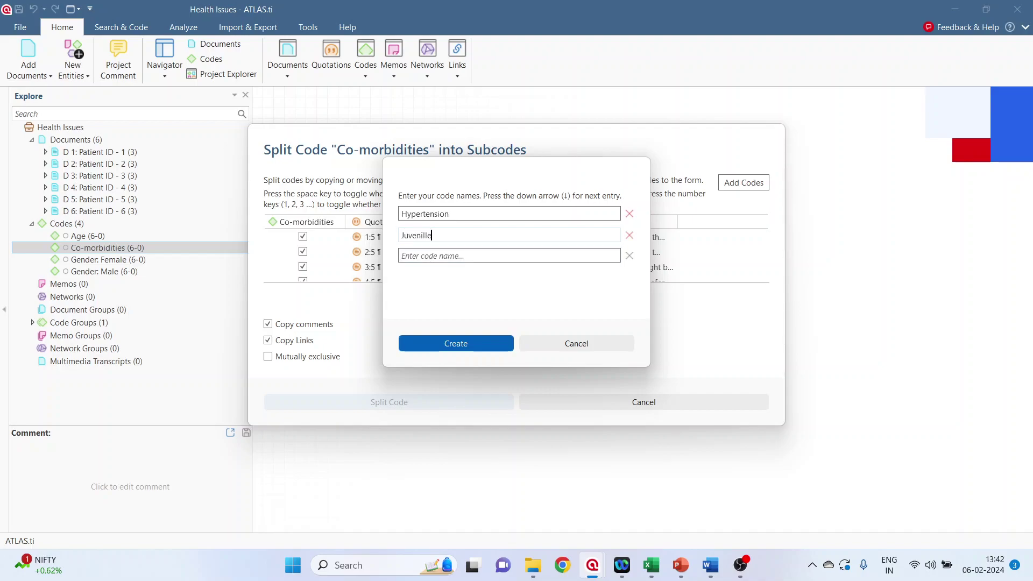
{"action": "type", "text": " Diabetes"}
{"action": "left_click", "coordinate": [425, 253]}
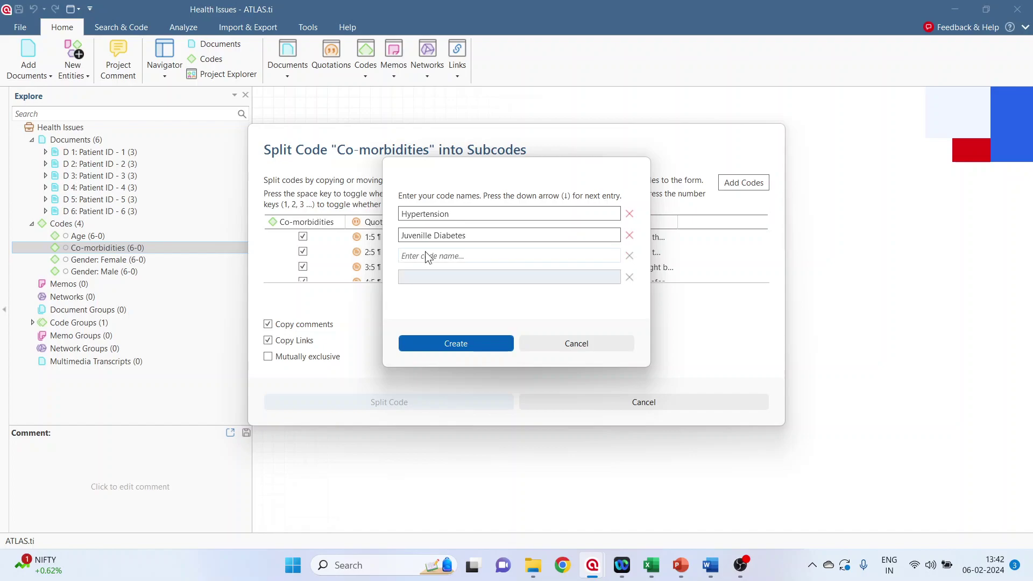
{"action": "type", "text": "Tha"}
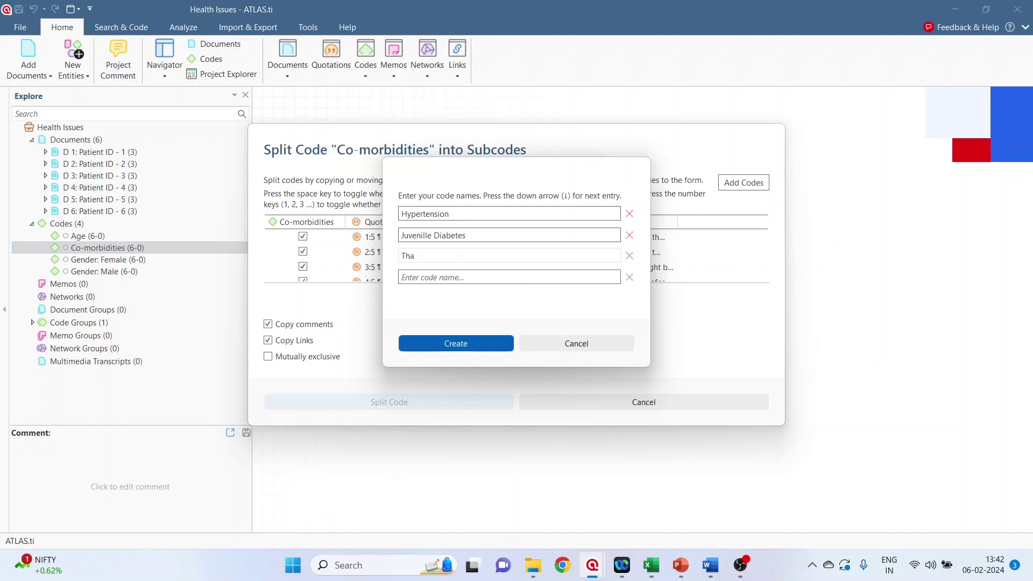
{"action": "type", "text": "lasemmia"}
{"action": "left_click", "coordinate": [422, 279]}
{"action": "type", "text": "Rena"}
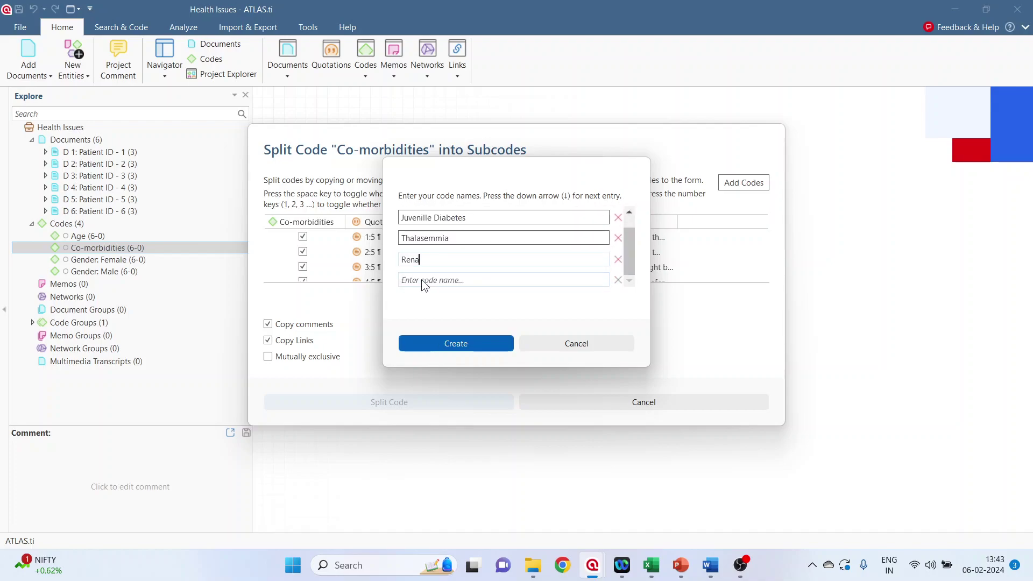
{"action": "type", "text": "l Disease"}
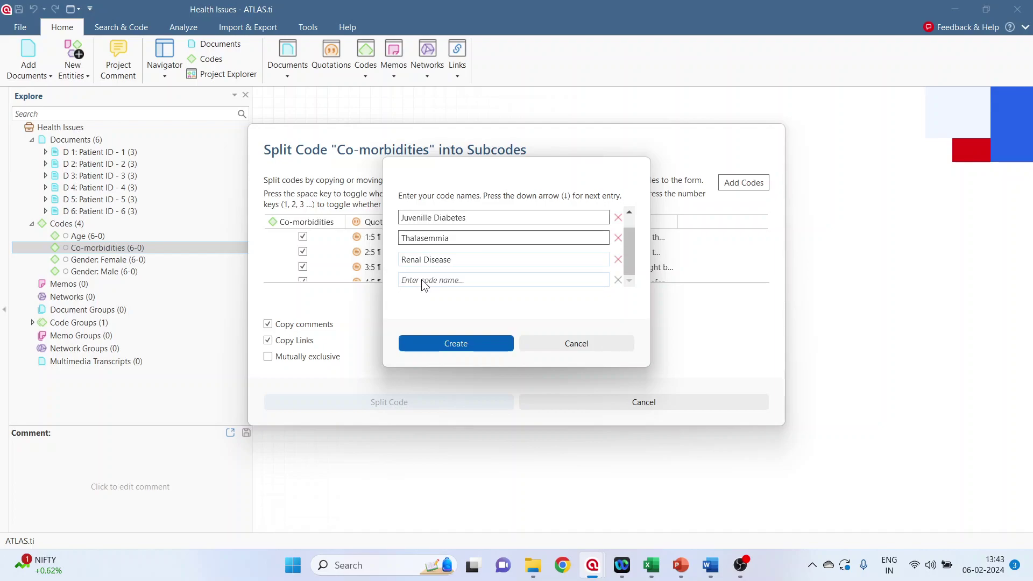
{"action": "left_click", "coordinate": [443, 344]}
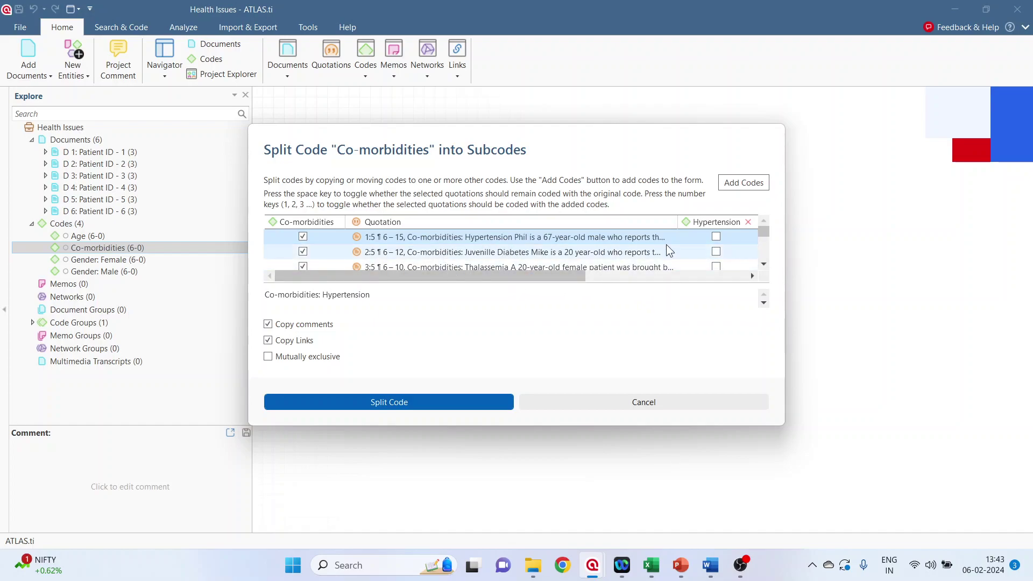
- Assign the first three quotations to Hypertension, Juvenille Diabetes and Thalassemia
{"action": "left_click", "coordinate": [717, 238]}
{"action": "left_click_drag", "start_coordinate": [556, 276], "coordinate": [594, 276]}
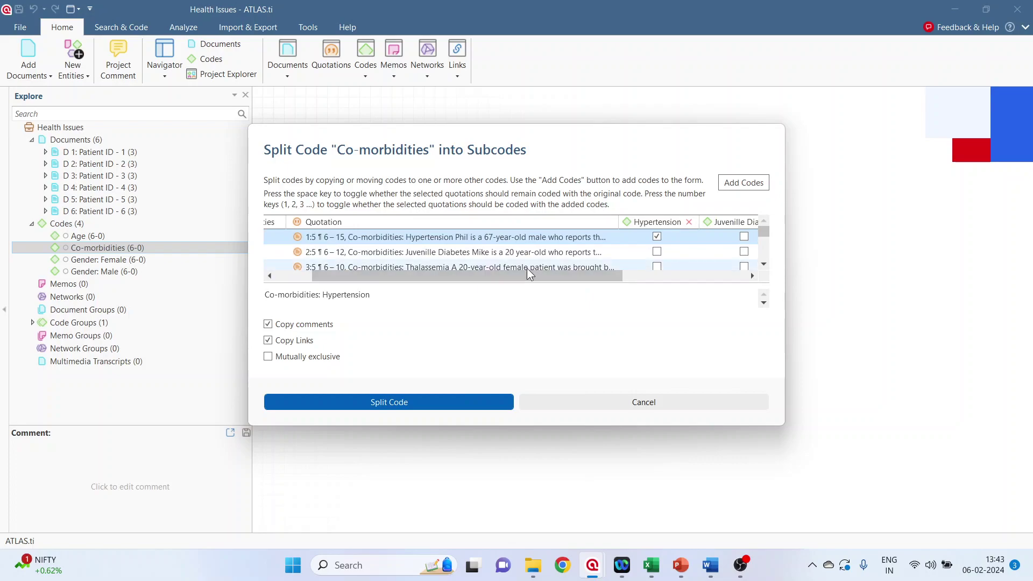
{"action": "left_click", "coordinate": [744, 251]}
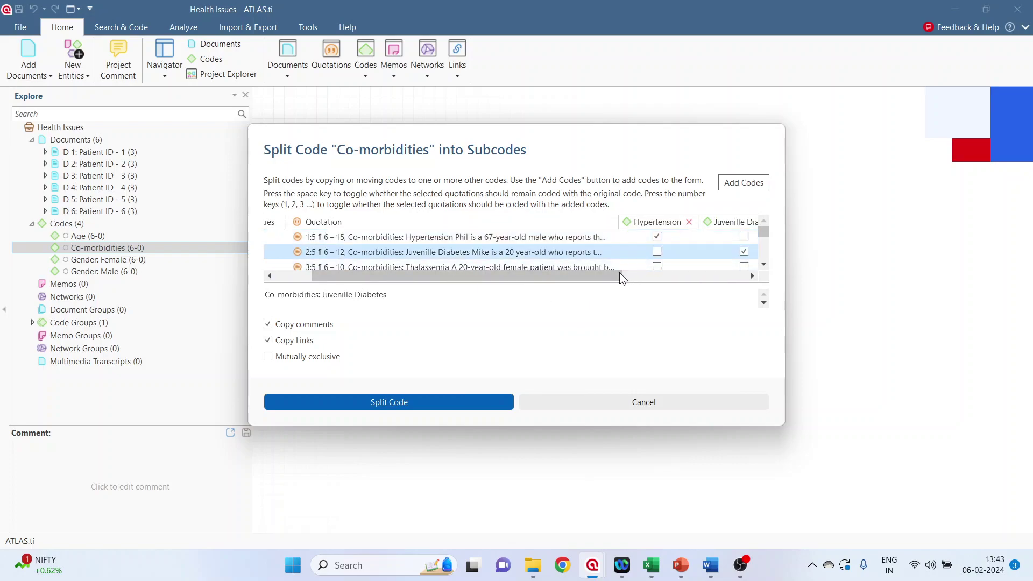
{"action": "left_click_drag", "start_coordinate": [587, 279], "coordinate": [646, 276]}
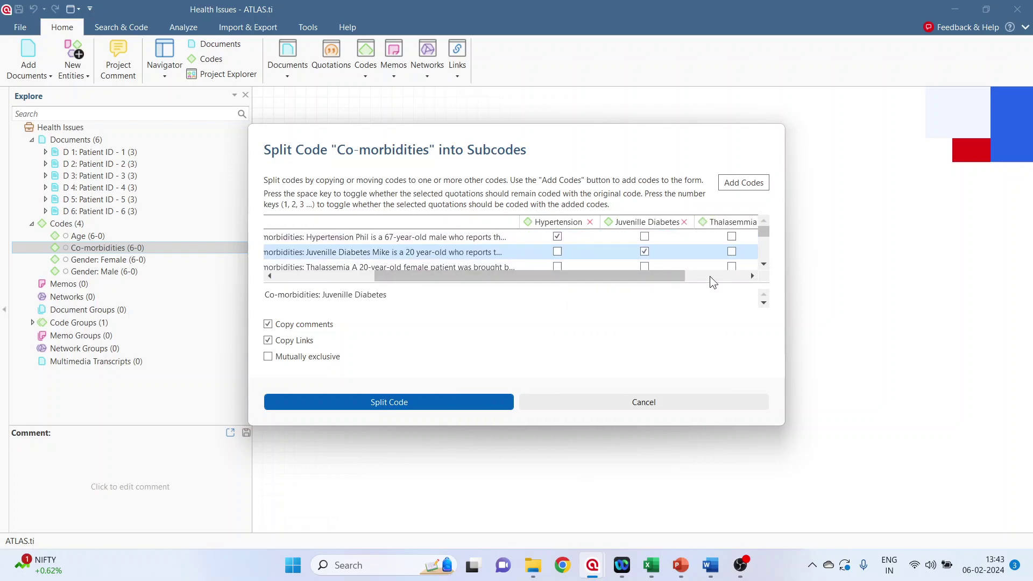
{"action": "left_click", "coordinate": [732, 266]}
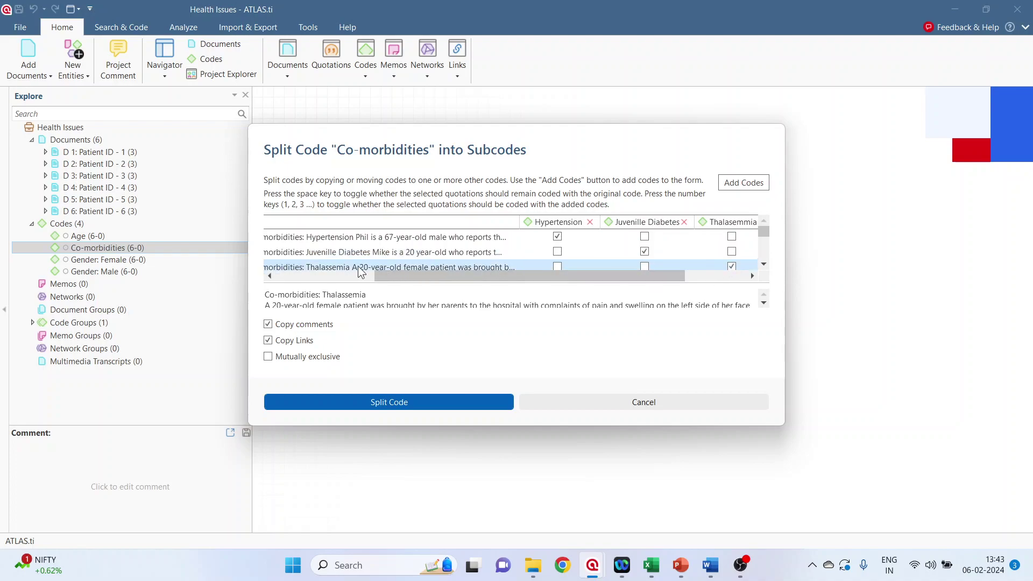
{"action": "left_click", "coordinate": [764, 264]}
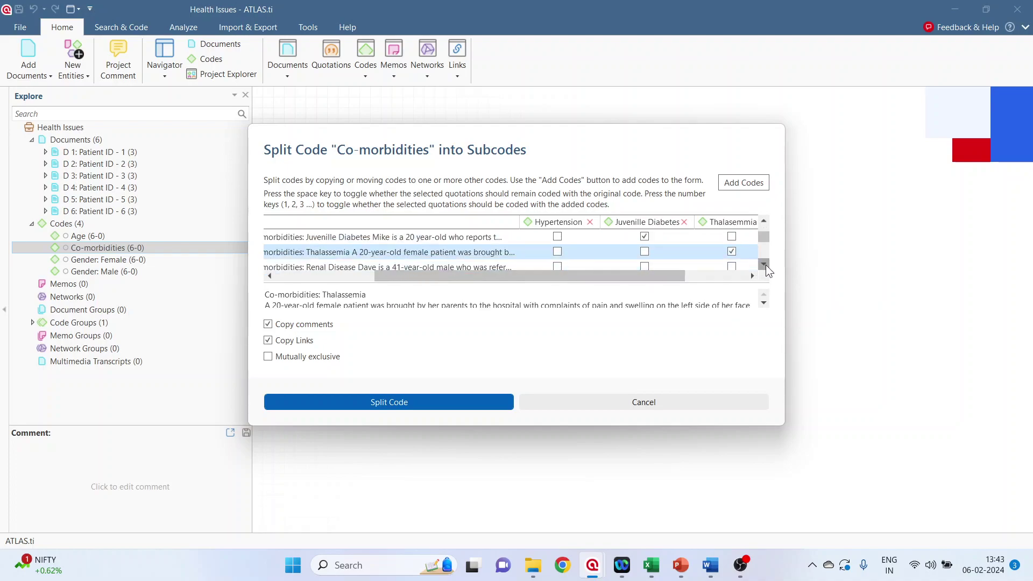
{"action": "left_click", "coordinate": [765, 264]}
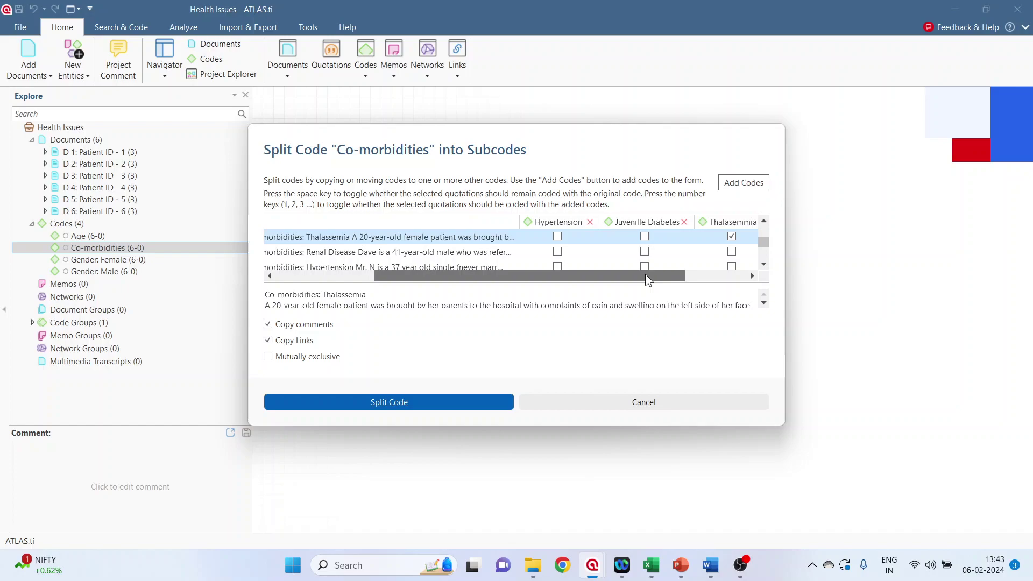
{"action": "left_click_drag", "start_coordinate": [644, 274], "coordinate": [695, 273]}
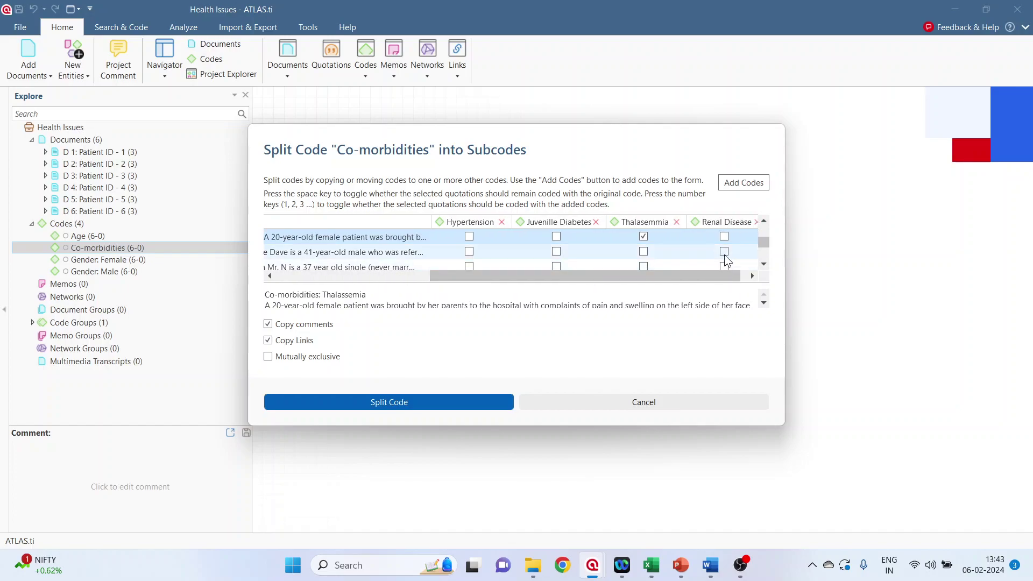
- Assign the renal quotation to Renal Disease, the last two to Hypertension, and enable Mutually exclusive
{"action": "left_click", "coordinate": [725, 252]}
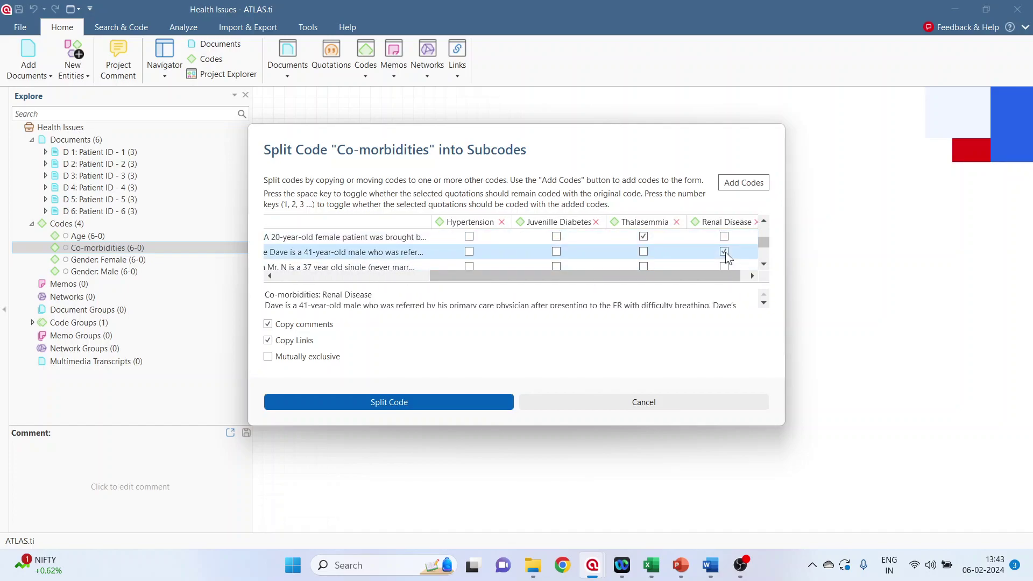
{"action": "left_click", "coordinate": [763, 265]}
{"action": "left_click", "coordinate": [763, 265]}
{"action": "left_click_drag", "start_coordinate": [505, 275], "coordinate": [404, 273]}
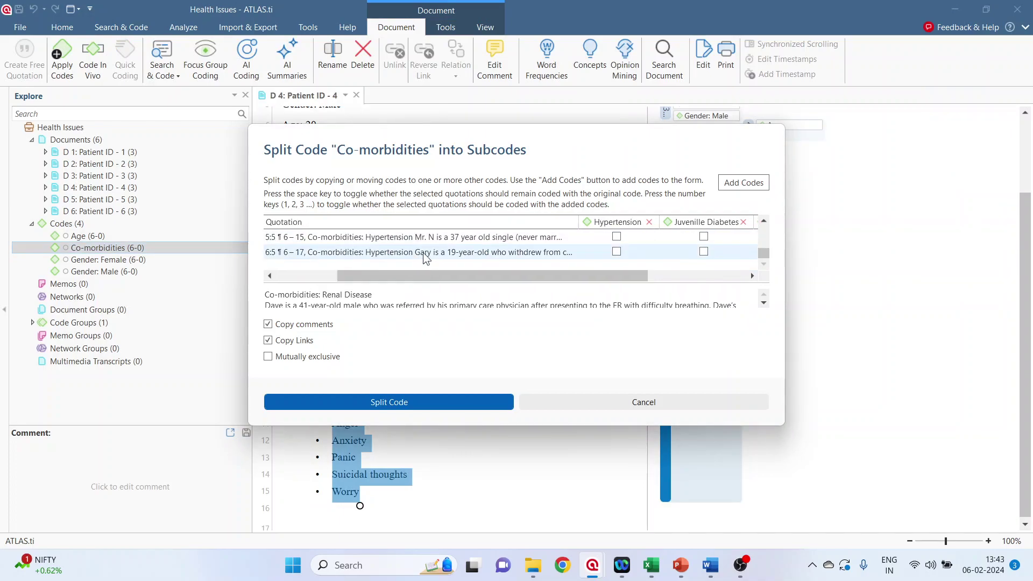
{"action": "left_click", "coordinate": [616, 237]}
{"action": "left_click", "coordinate": [617, 252]}
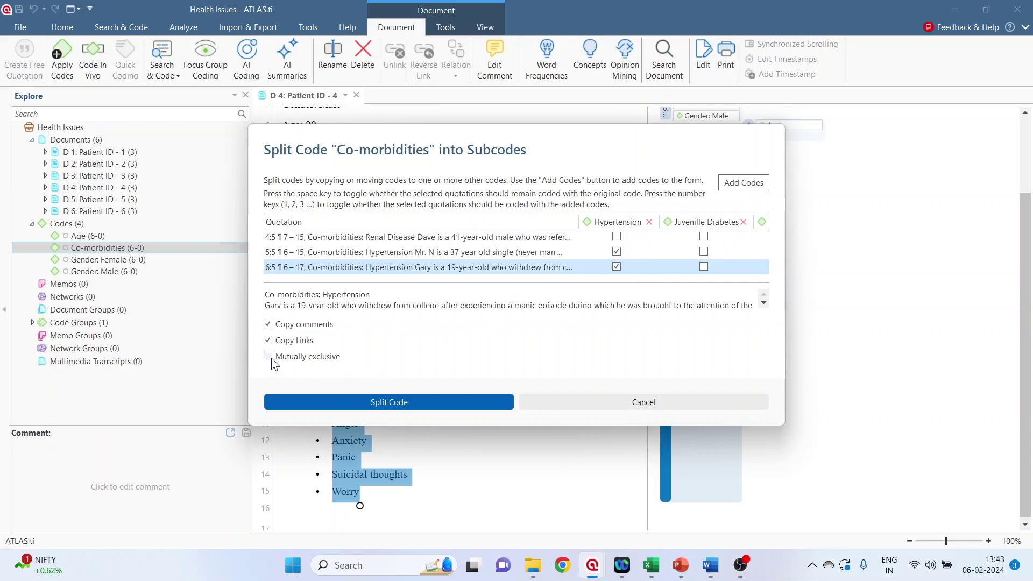
{"action": "left_click", "coordinate": [270, 357]}
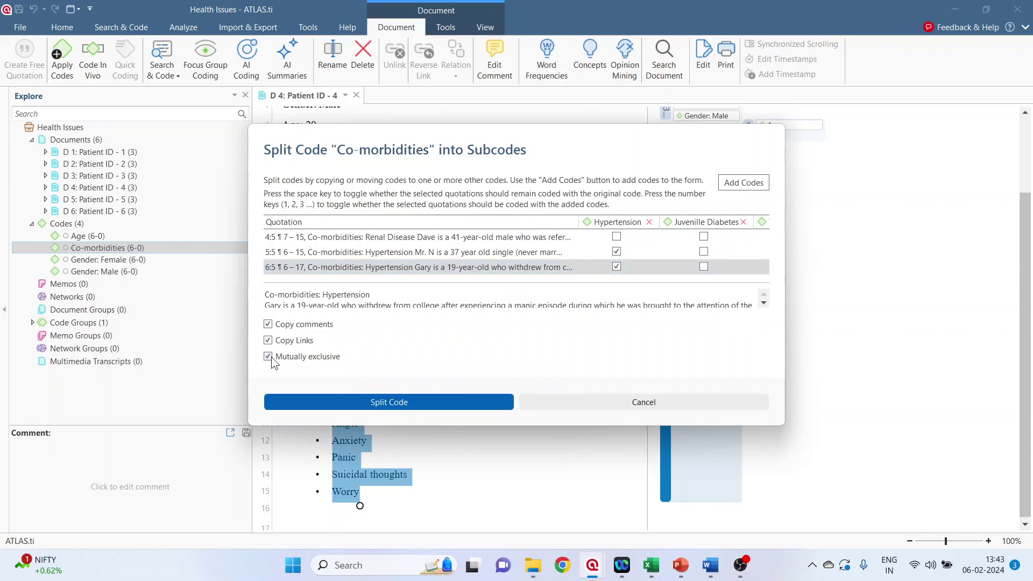
- Apply the split and confirm deleting the emptied original Co-morbidities code
{"action": "left_click", "coordinate": [377, 401]}
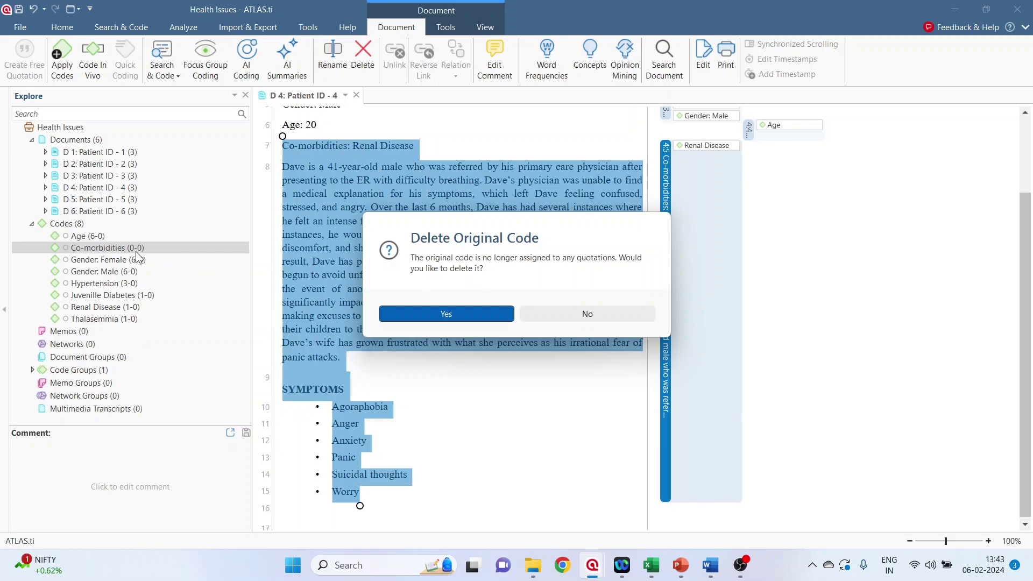
{"action": "left_click", "coordinate": [438, 314]}
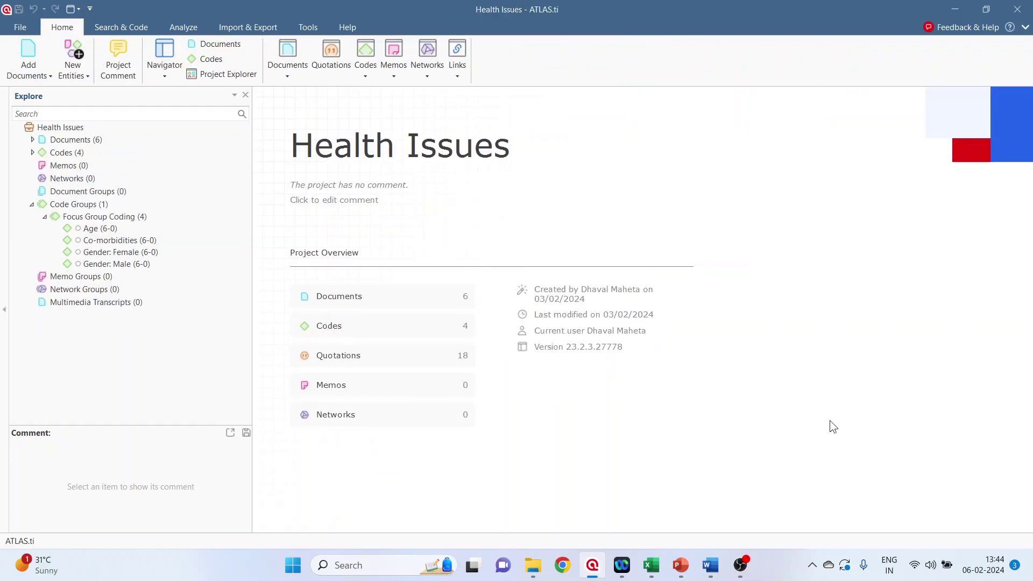
- Open Split into Subcodes for Co-morbidities and begin adding new codes
{"action": "right_click", "coordinate": [127, 241]}
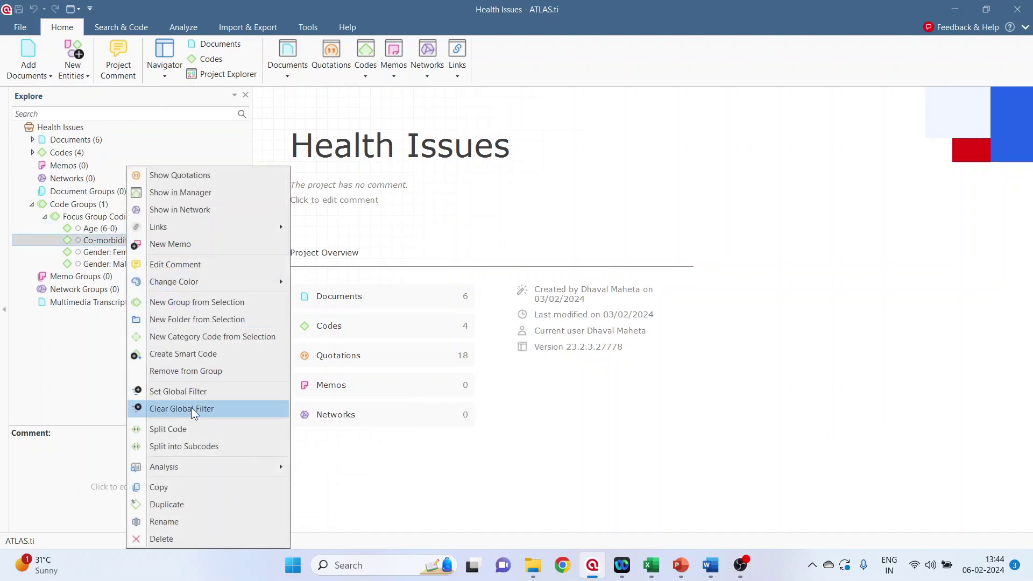
{"action": "left_click", "coordinate": [204, 446]}
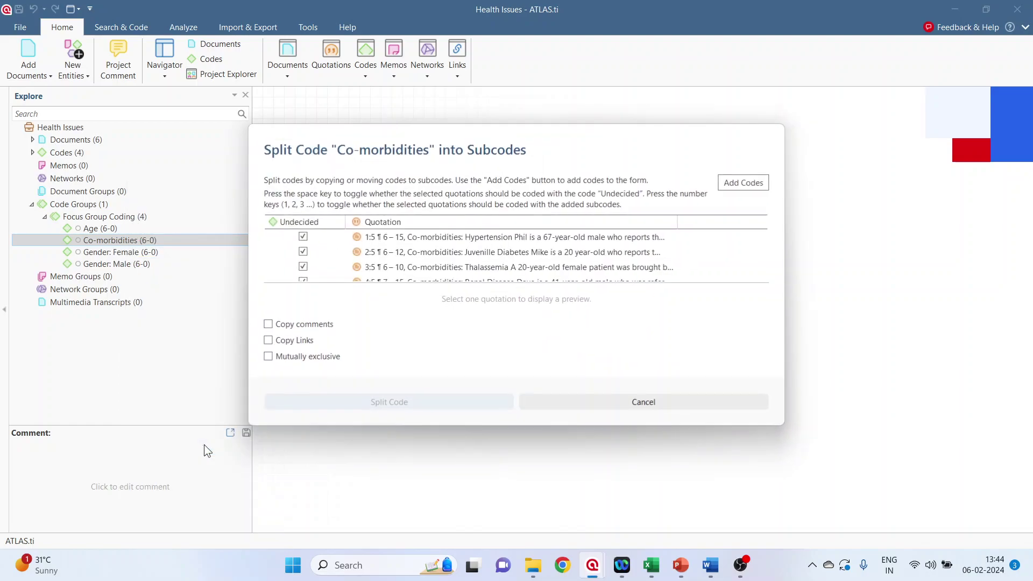
{"action": "left_click", "coordinate": [740, 185]}
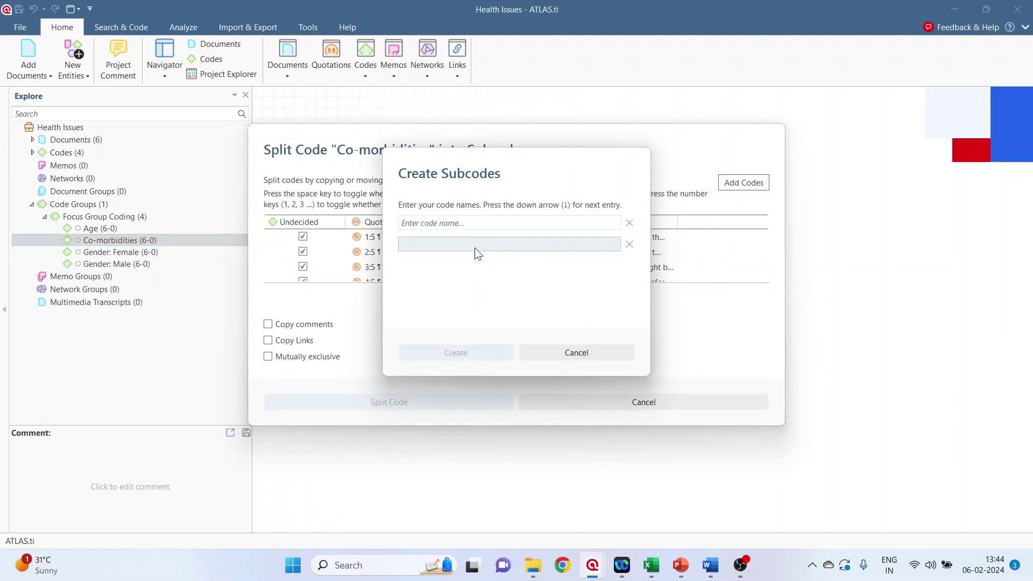
- Create subcodes Hypertension, Juvenille Diabetes, Thalassemia and Renal Disease
{"action": "type", "text": "Hypert"}
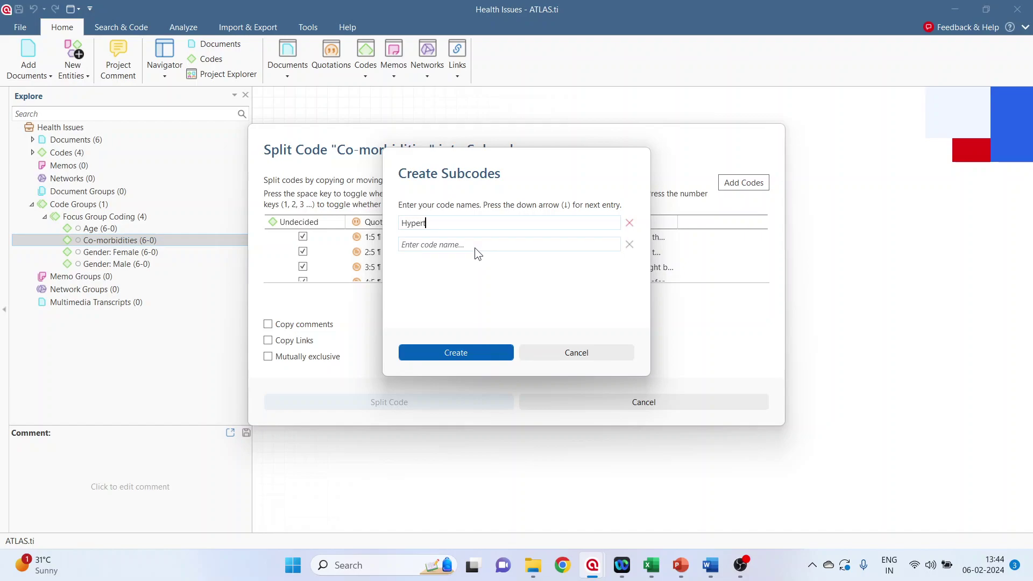
{"action": "type", "text": "ension"}
{"action": "key", "text": "Down"}
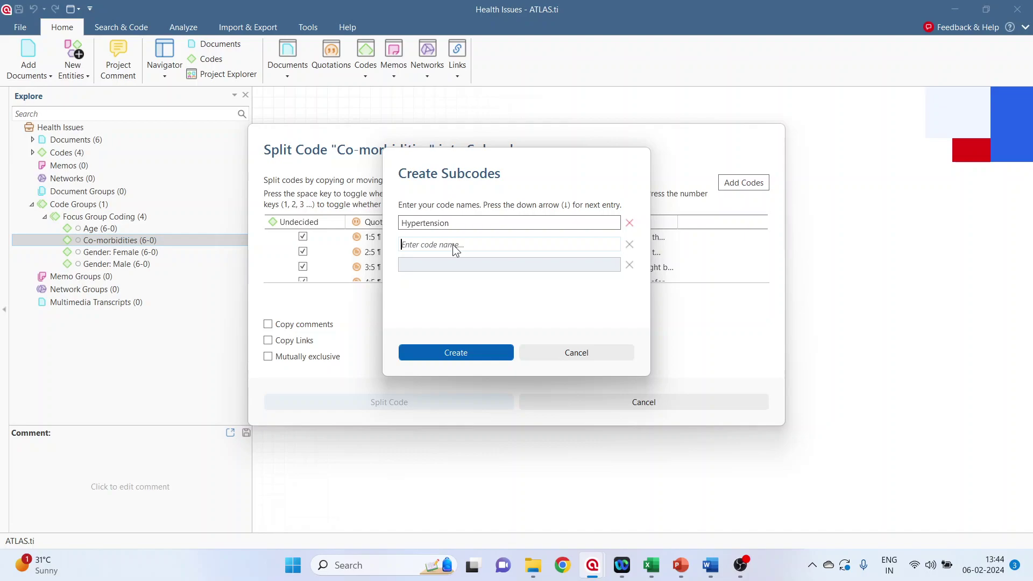
{"action": "type", "text": "Juvenille Diabet"}
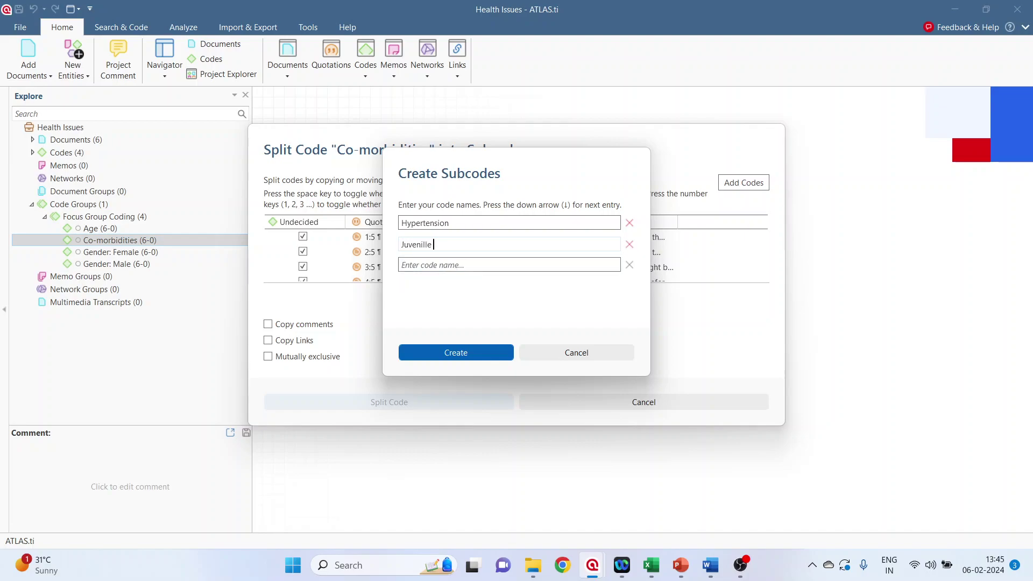
{"action": "type", "text": "es"}
{"action": "left_click", "coordinate": [451, 267]}
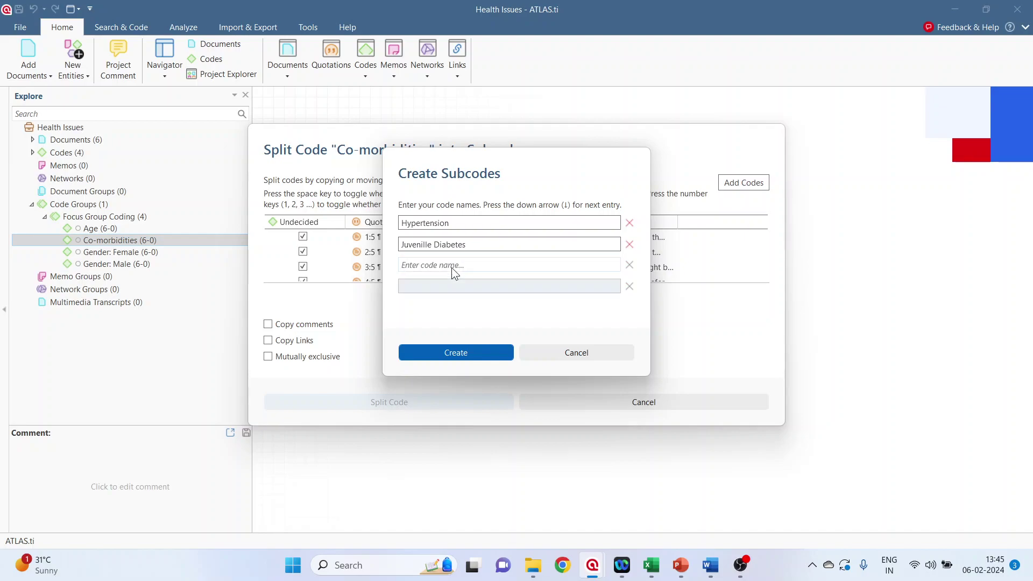
{"action": "type", "text": "Thalas"}
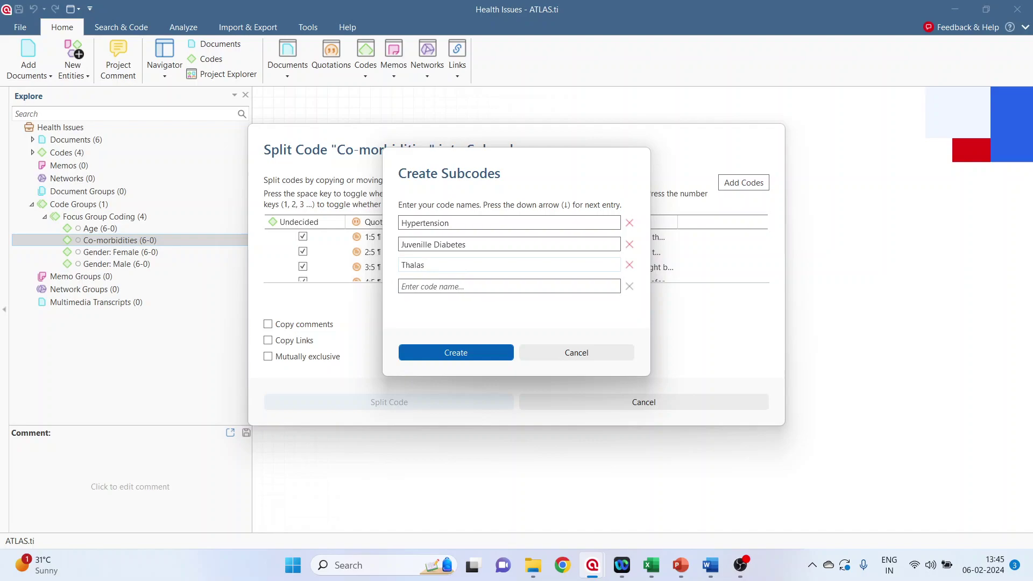
{"action": "type", "text": "semia"}
{"action": "left_click", "coordinate": [412, 287]}
{"action": "type", "text": "Renal Diase"}
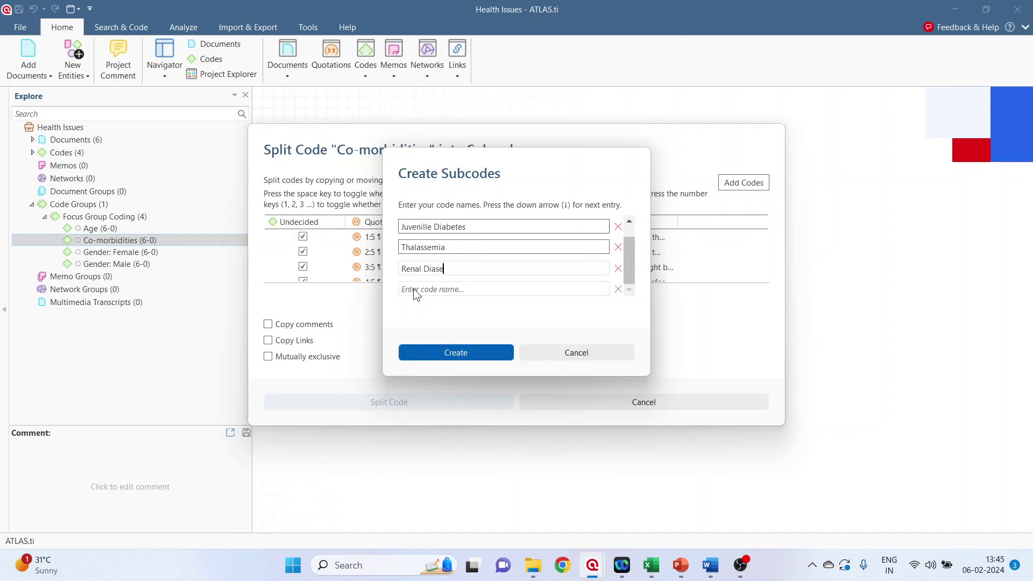
{"action": "type", "text": "ase"}
{"action": "left_click", "coordinate": [457, 351]}
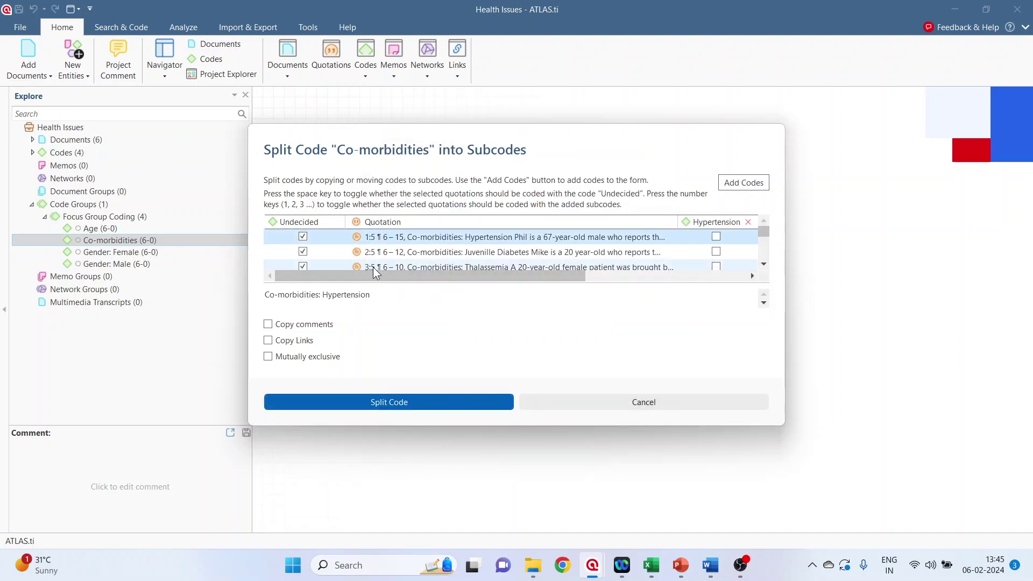
- Tag the second and third quotations as Juvenille Diabetes and Thalassemia
{"action": "left_click_drag", "start_coordinate": [452, 279], "coordinate": [570, 276]}
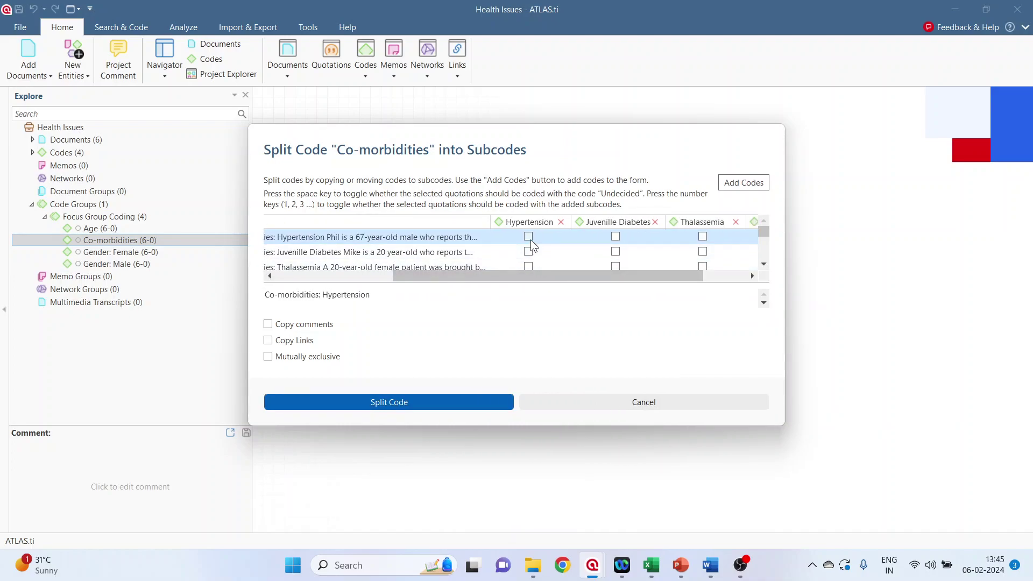
{"action": "left_click", "coordinate": [614, 251]}
{"action": "left_click", "coordinate": [702, 267]}
{"action": "left_click_drag", "start_coordinate": [693, 274], "coordinate": [773, 267]}
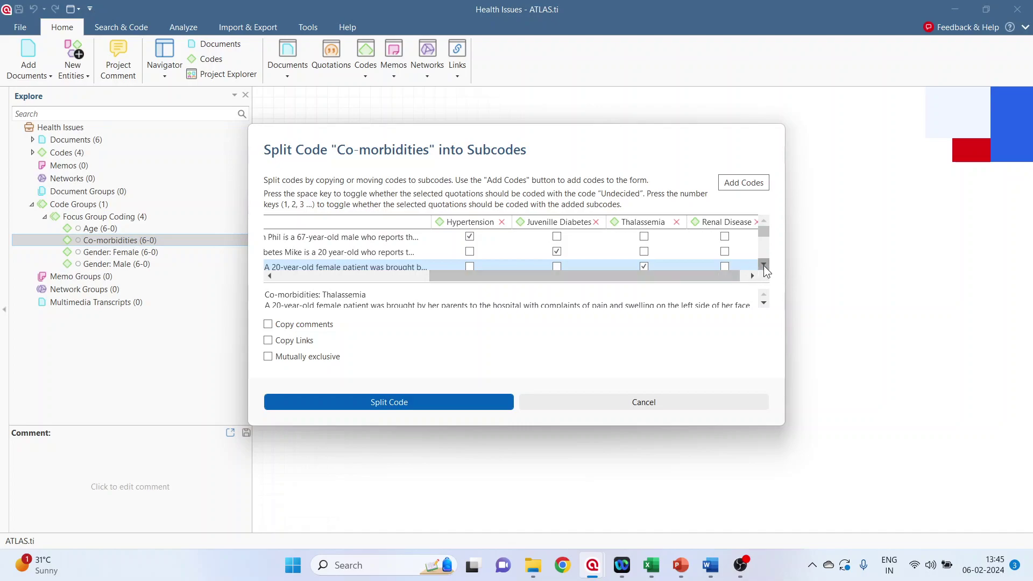
{"action": "left_click", "coordinate": [763, 266]}
{"action": "left_click", "coordinate": [763, 266]}
{"action": "left_click", "coordinate": [725, 266]}
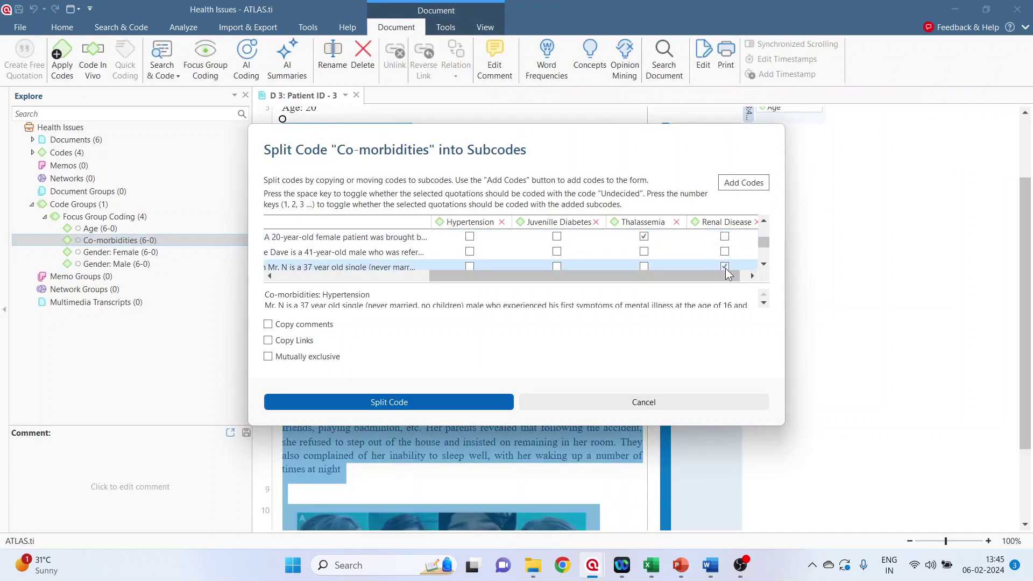
- Tag two more quotations as Hypertension and enable Mutually exclusive
{"action": "left_click", "coordinate": [763, 266]}
{"action": "left_click", "coordinate": [764, 265]}
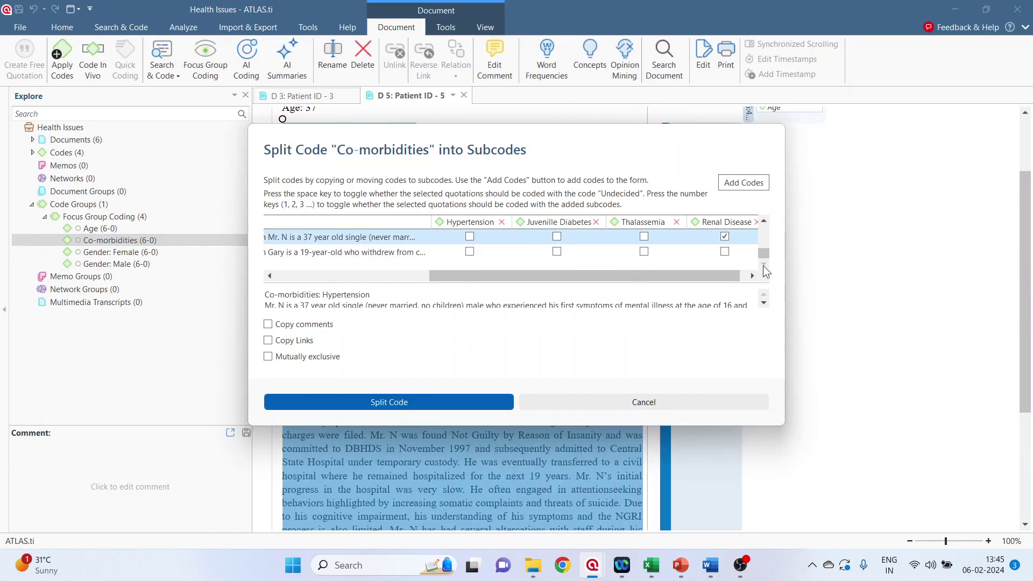
{"action": "left_click", "coordinate": [470, 250]}
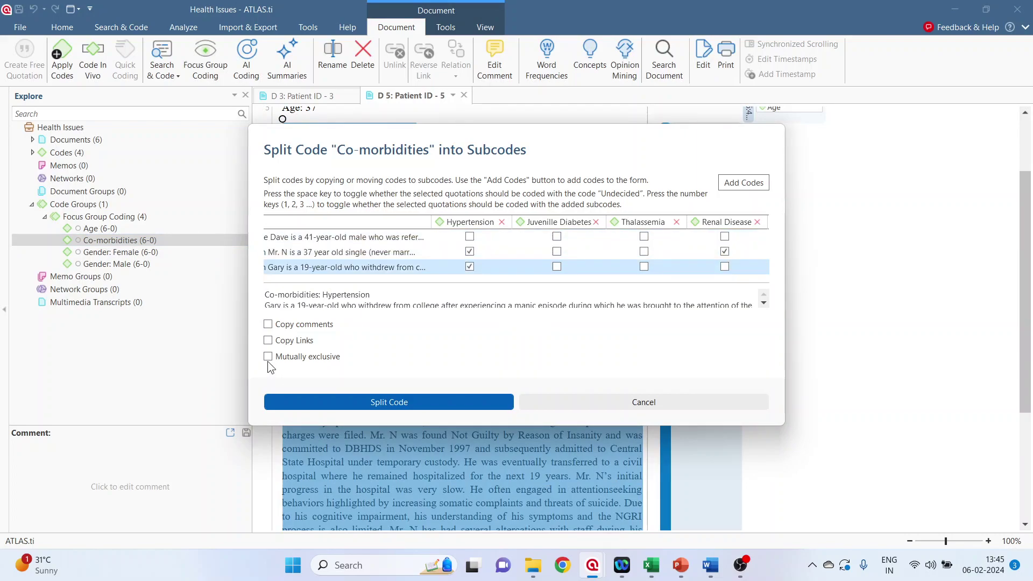
{"action": "left_click", "coordinate": [269, 357]}
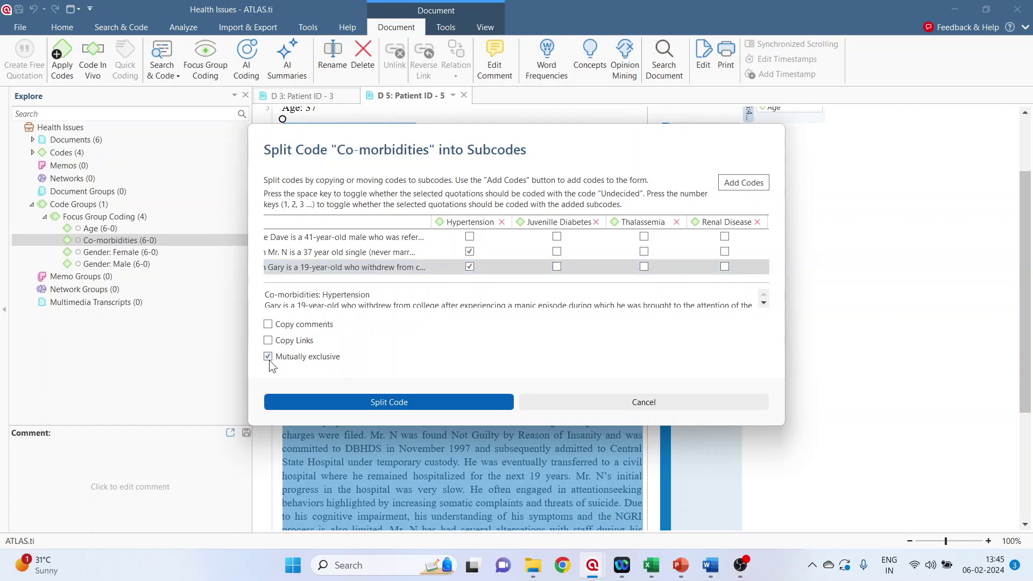
{"action": "left_click", "coordinate": [368, 404]}
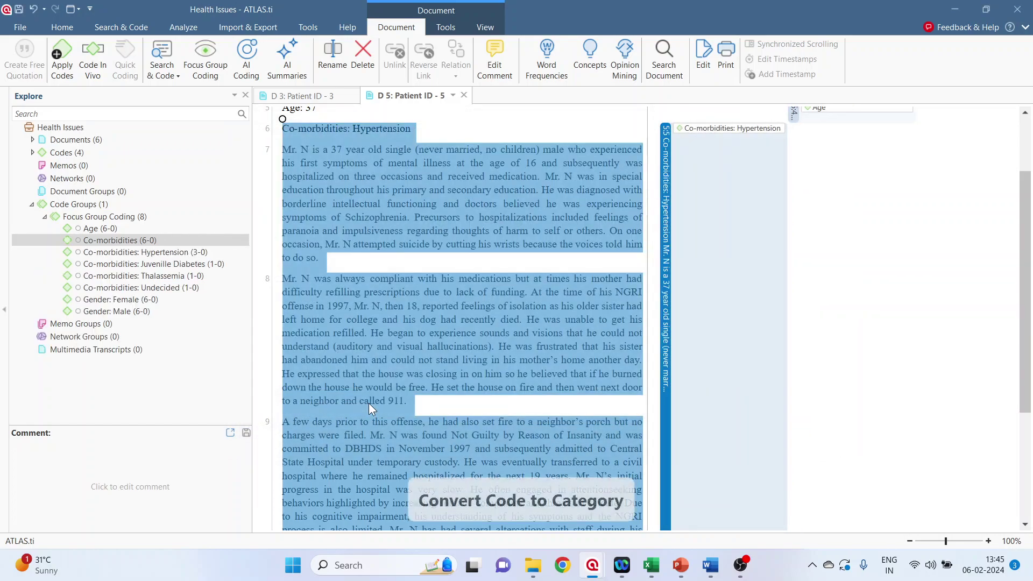
{"action": "left_click", "coordinate": [167, 254]}
{"action": "left_click", "coordinate": [171, 265]}
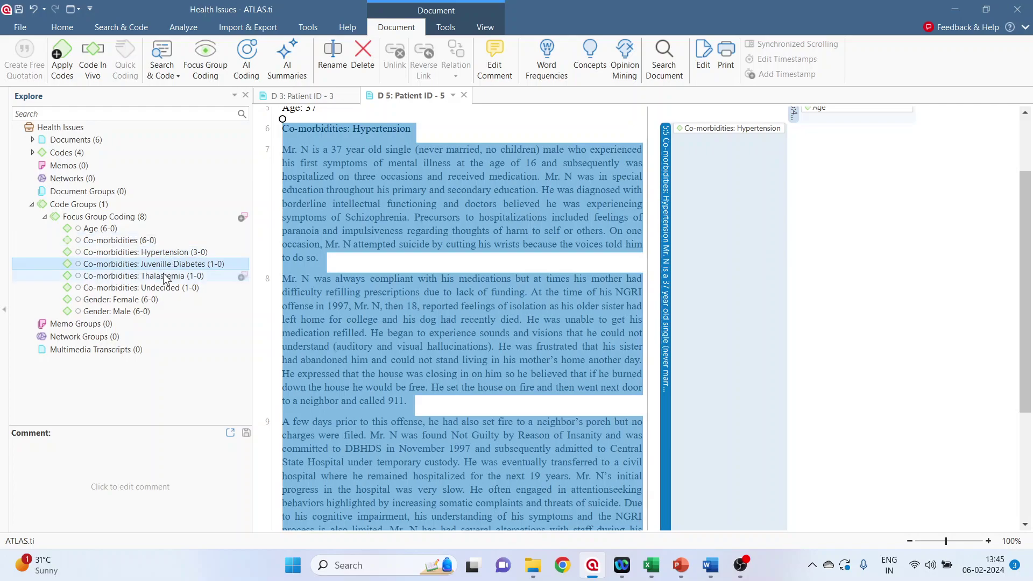
{"action": "left_click", "coordinate": [164, 276]}
{"action": "left_click", "coordinate": [161, 289]}
{"action": "left_click", "coordinate": [130, 242]}
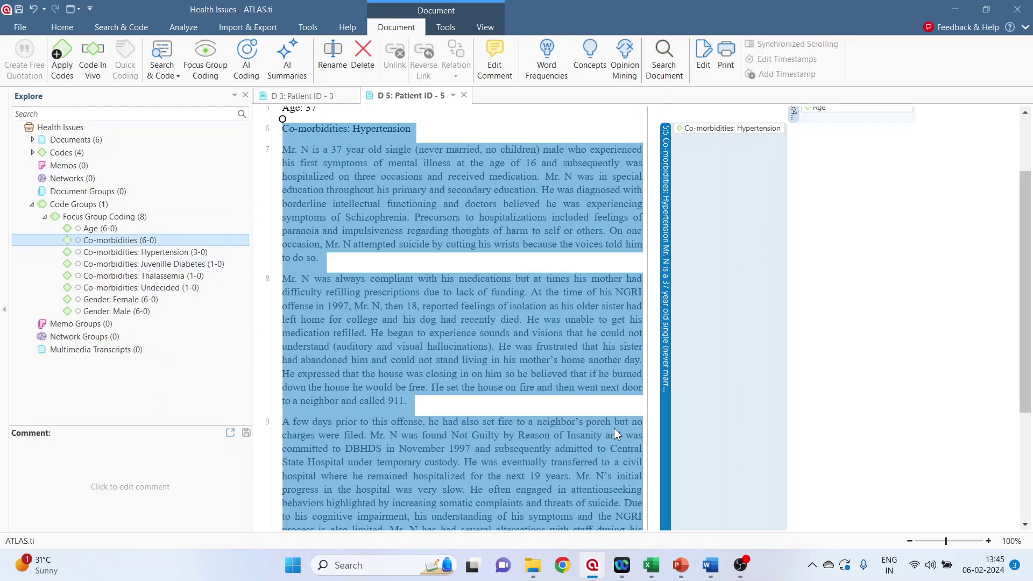
- Return to PowerPoint and show slide 6, the closing Thank You slide
{"action": "left_click", "coordinate": [680, 575]}
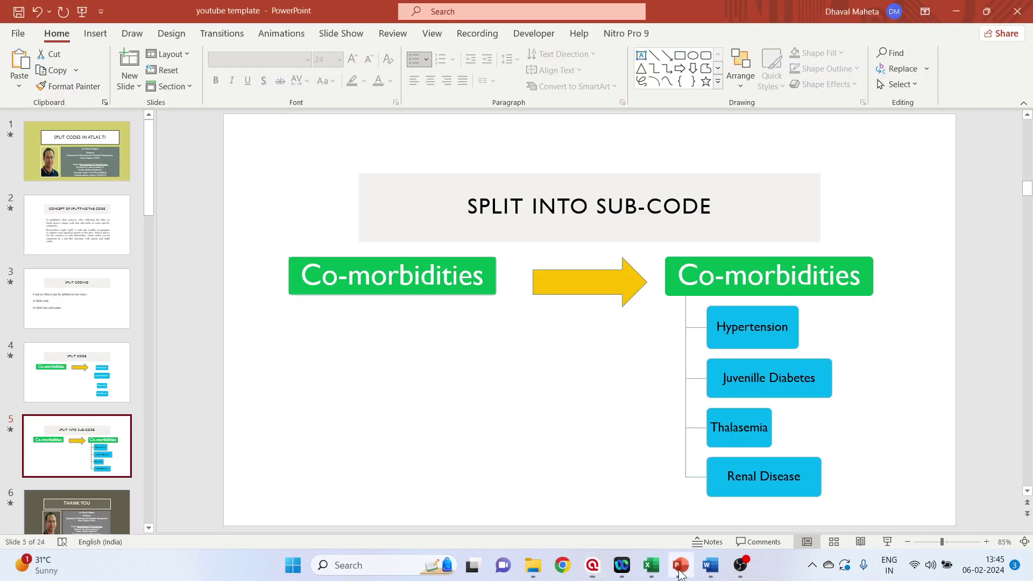
{"action": "left_click", "coordinate": [78, 502]}
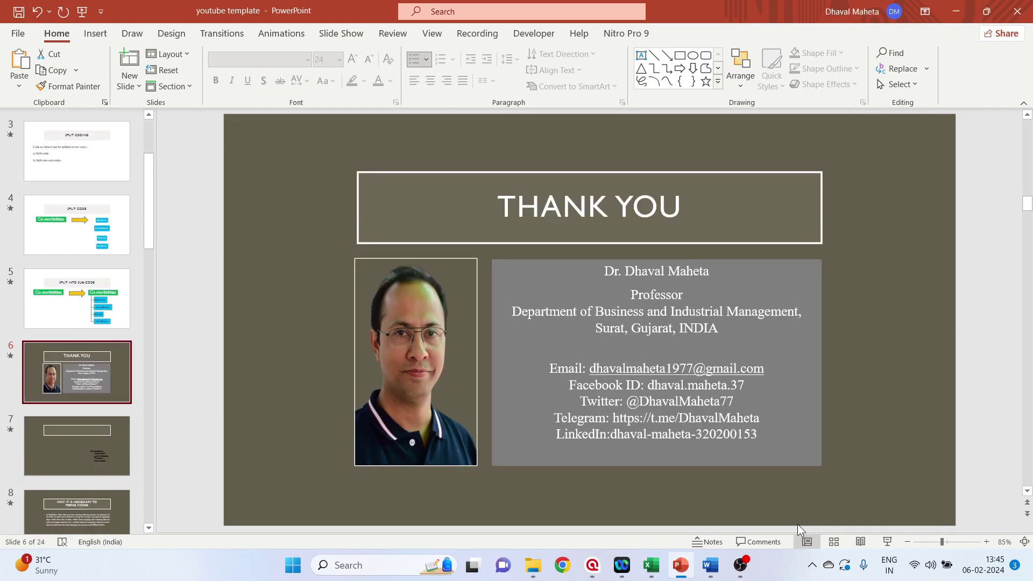